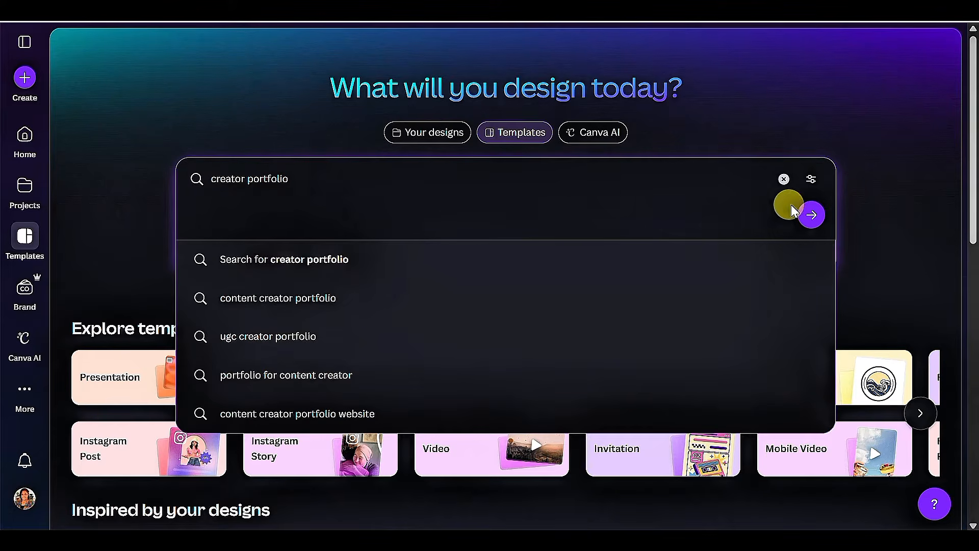
# Step: Search the templates for "creator portfolio" and open the Black and White Minimalist Professional Content Creator Portfolio Presentation preview
pyautogui.click(798, 221)
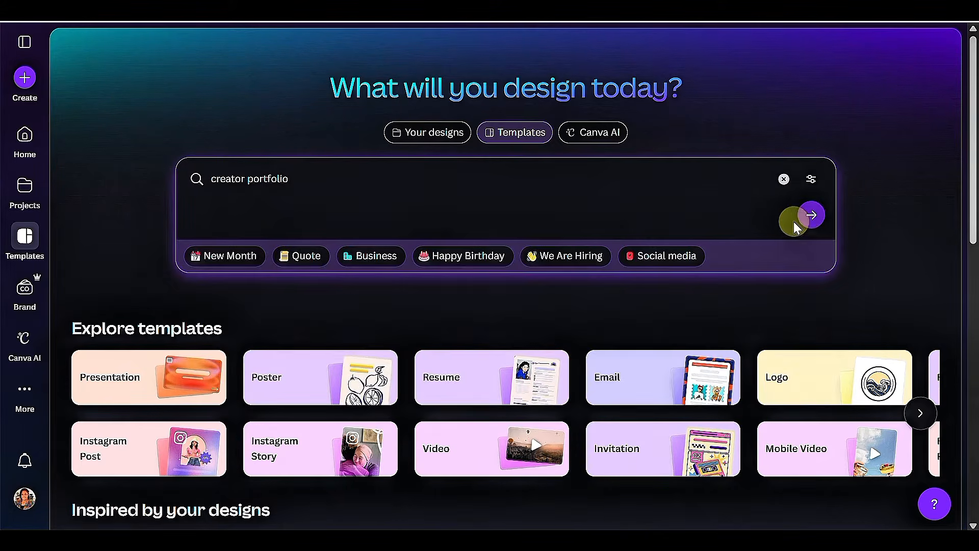
pyautogui.scroll(-10, 722, 232)
pyautogui.scroll(-5, 722, 233)
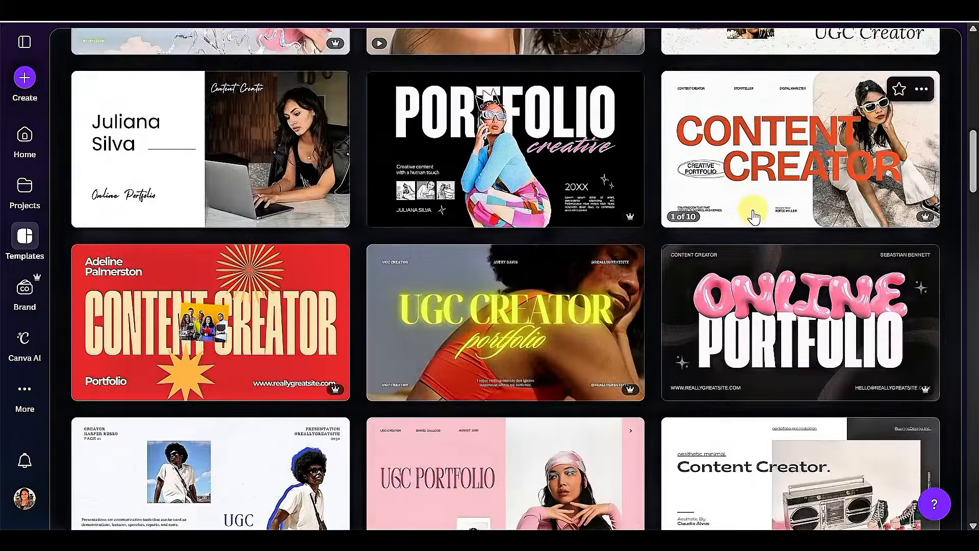
pyautogui.scroll(-3, 816, 245)
pyautogui.scroll(-8, 802, 221)
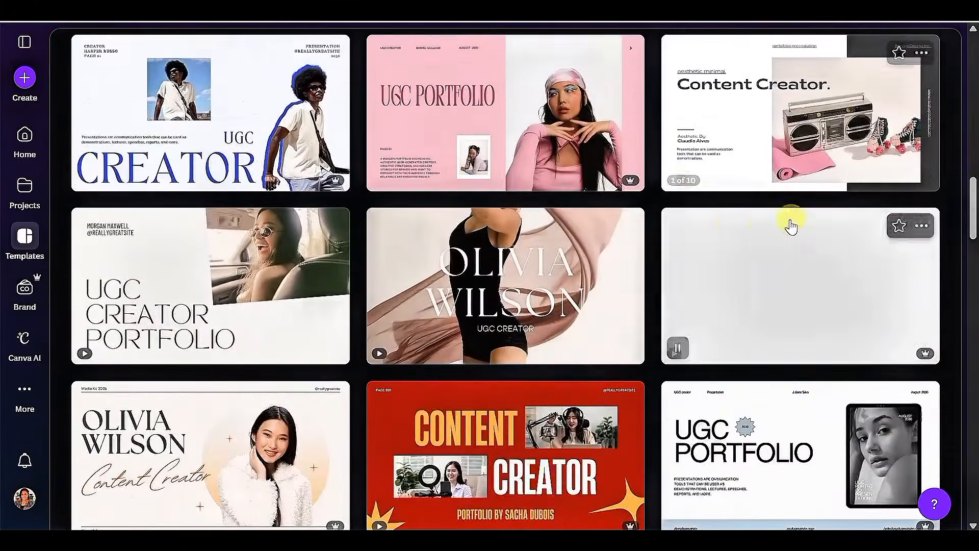
pyautogui.scroll(-18, 788, 230)
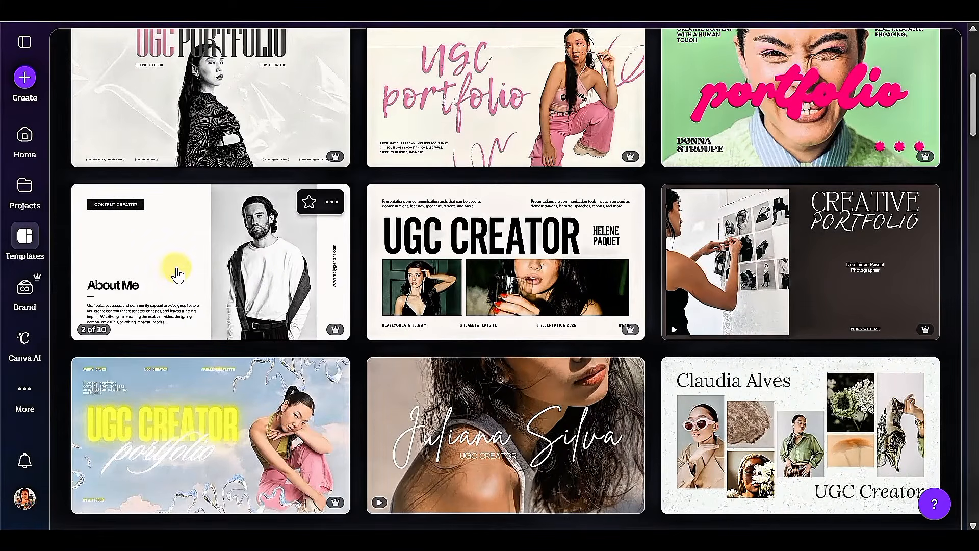
pyautogui.click(192, 273)
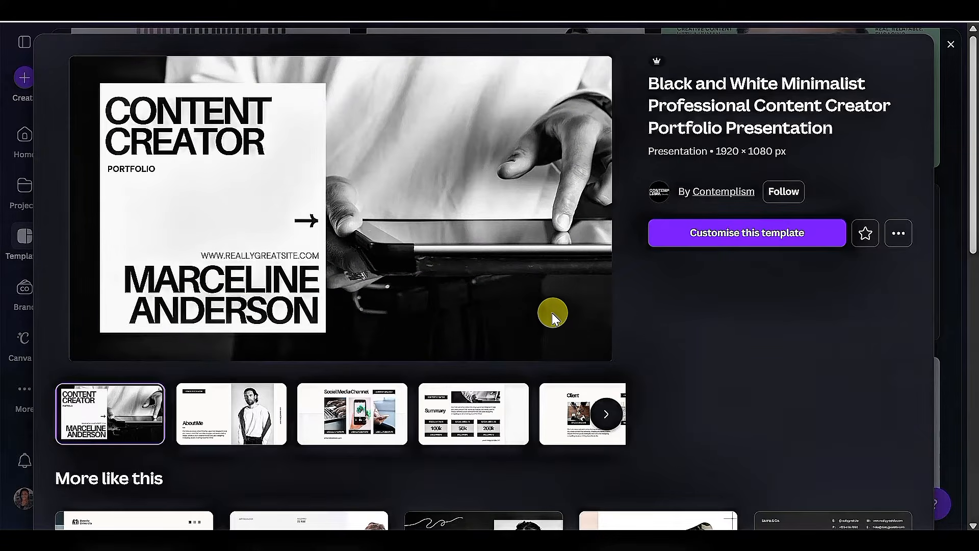
# Step: Preview the template's inner pages, from About Me through Summary to Content Portfolio
pyautogui.click(200, 411)
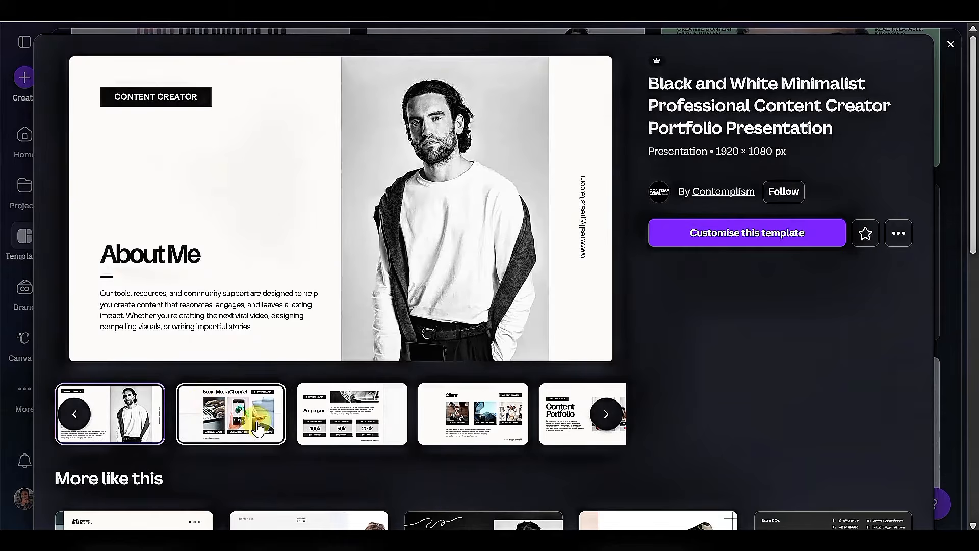
pyautogui.click(257, 427)
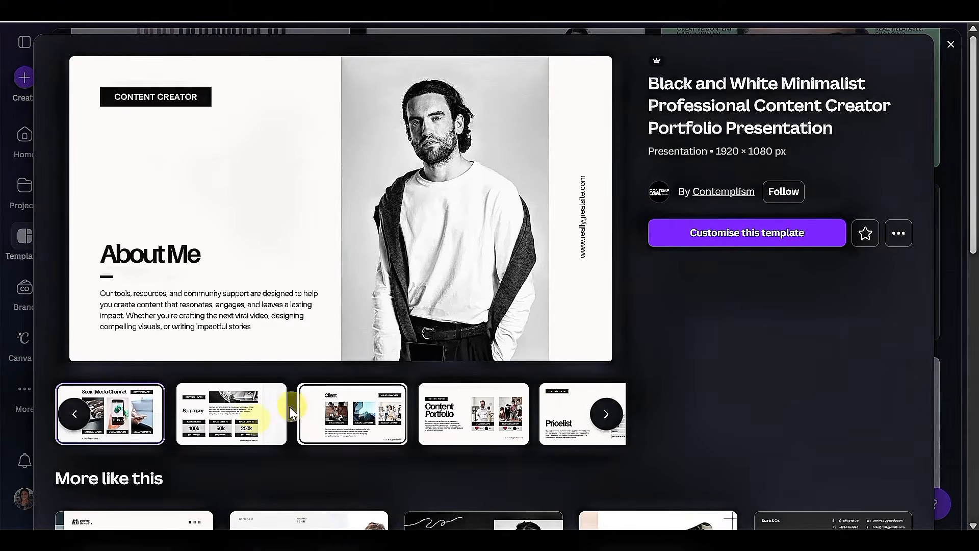
pyautogui.click(251, 415)
pyautogui.click(248, 416)
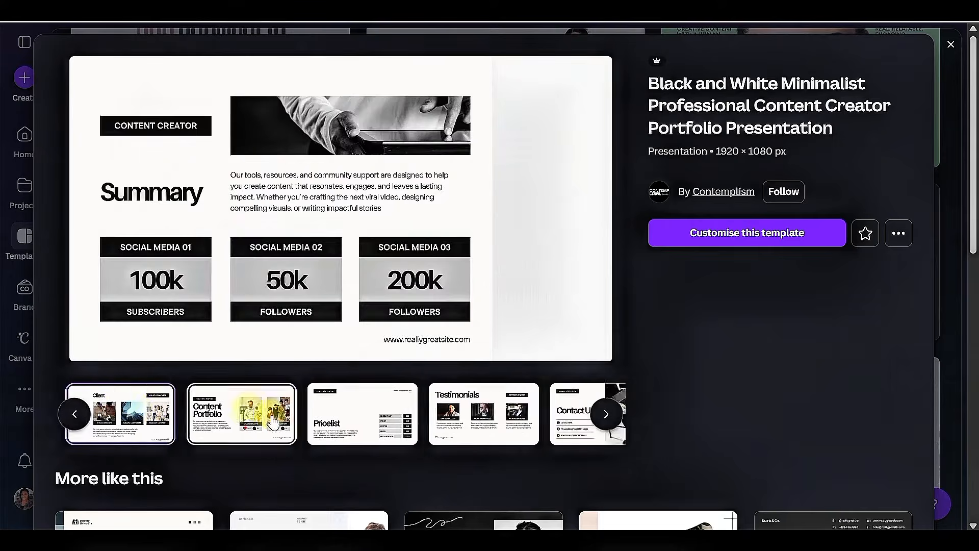
pyautogui.click(258, 409)
# Step: Look through the similar templates suggested under the preview, then return to the template's details
pyautogui.scroll(-4, 275, 398)
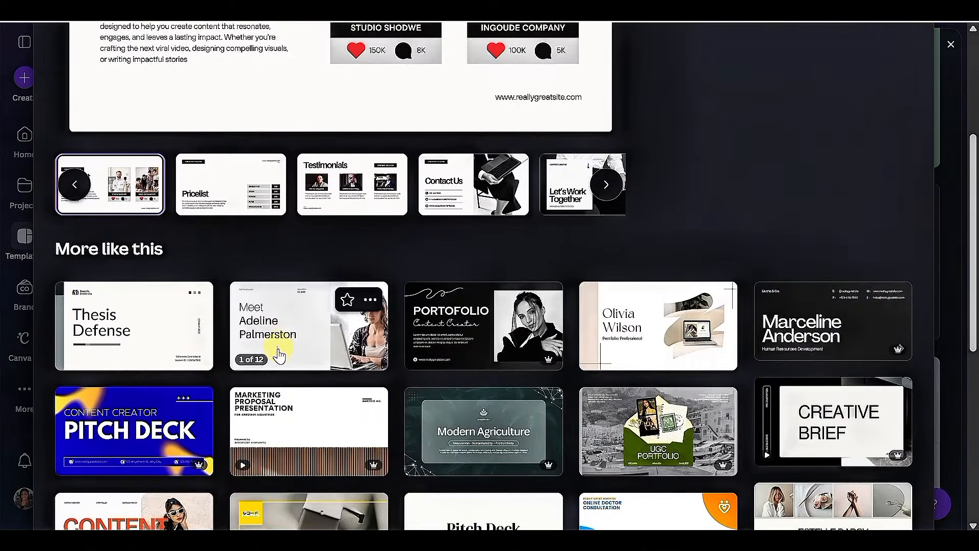
pyautogui.scroll(-3, 279, 350)
pyautogui.scroll(-5, 279, 342)
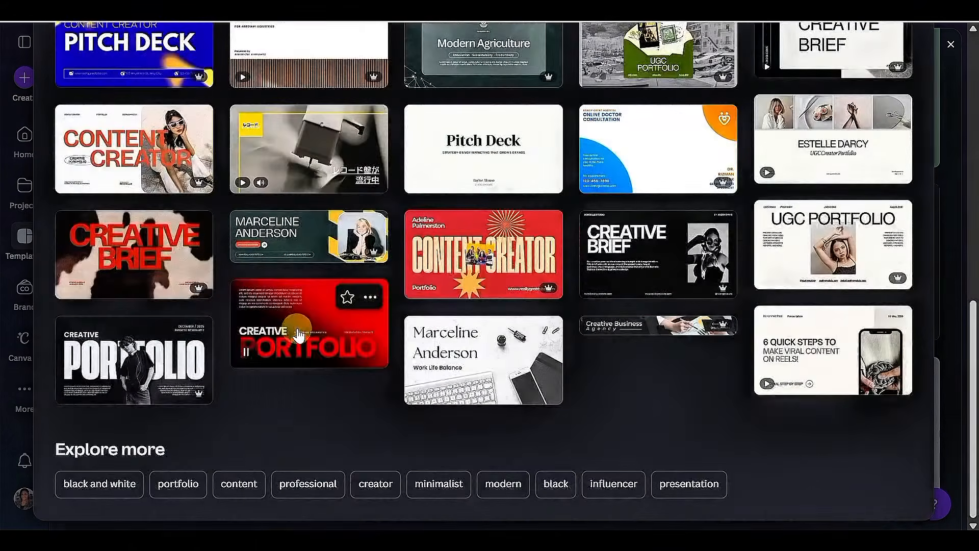
pyautogui.scroll(10, 285, 316)
pyautogui.scroll(-3, 306, 309)
pyautogui.scroll(-9, 318, 306)
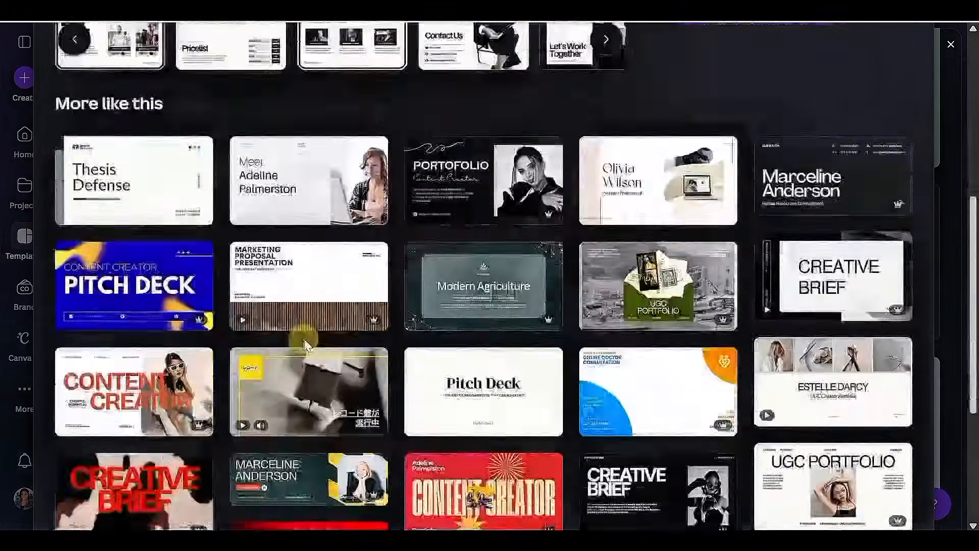
pyautogui.scroll(7, 322, 324)
pyautogui.scroll(5, 325, 326)
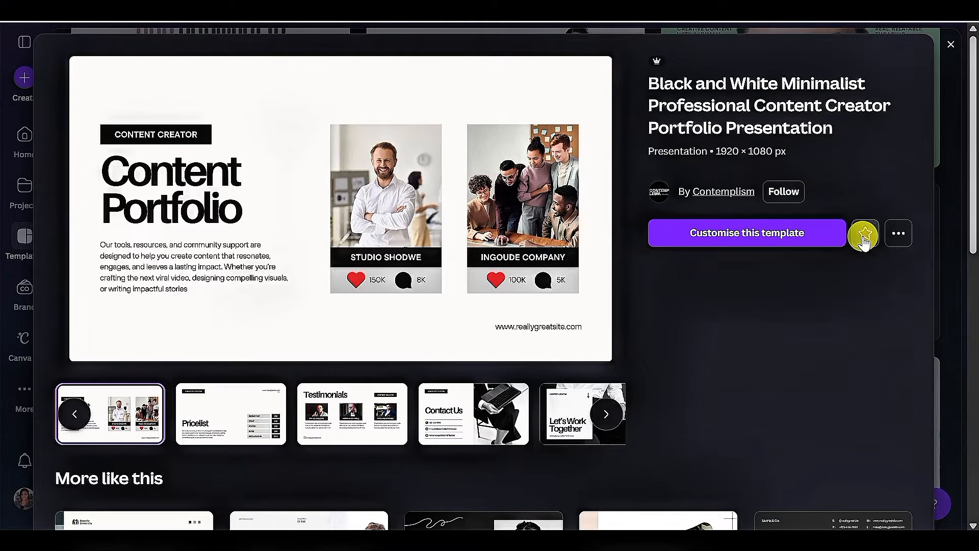
# Step: Start customising the template and replace the cover's background with the dark desk-and-monitor photo found by searching photos for "office"
pyautogui.click(737, 233)
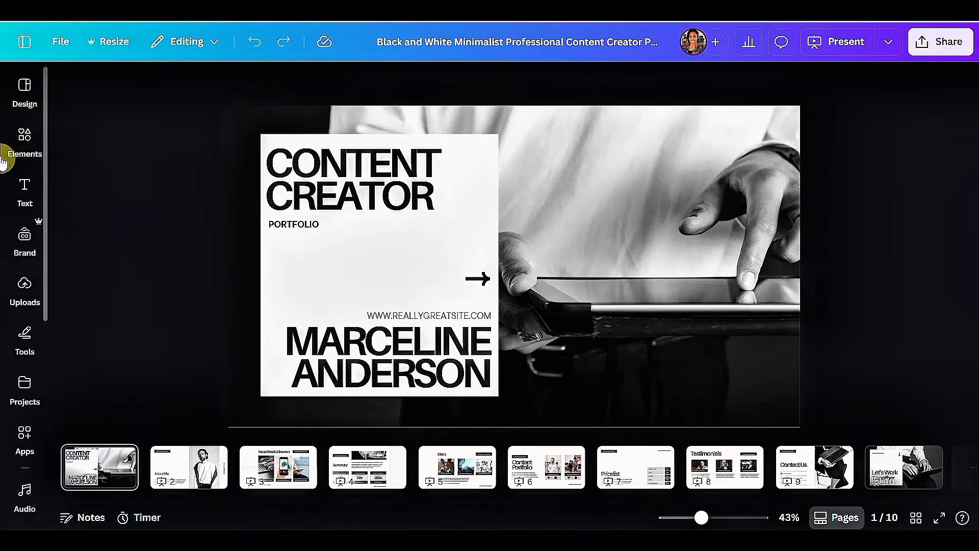
pyautogui.click(15, 143)
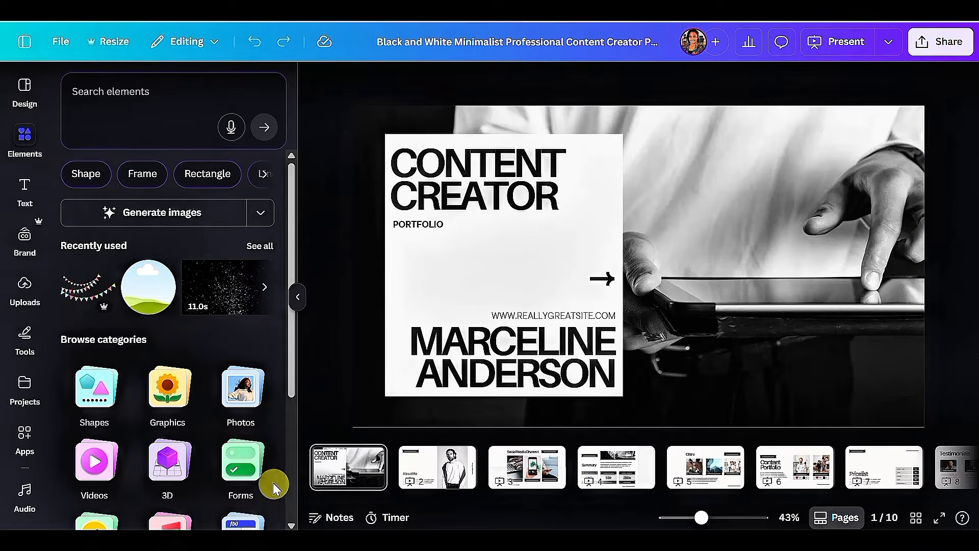
pyautogui.click(244, 392)
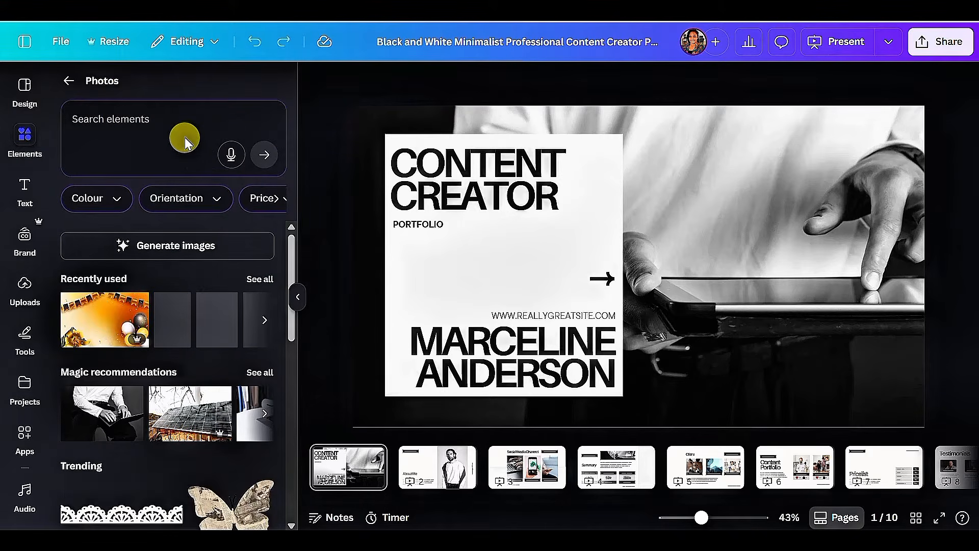
pyautogui.click(188, 121)
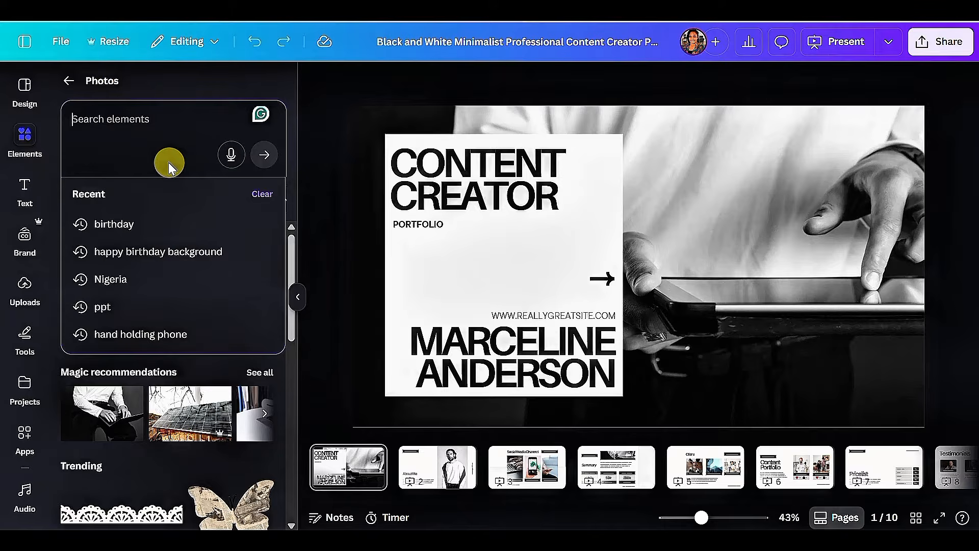
pyautogui.write('office')
pyautogui.press('Return')
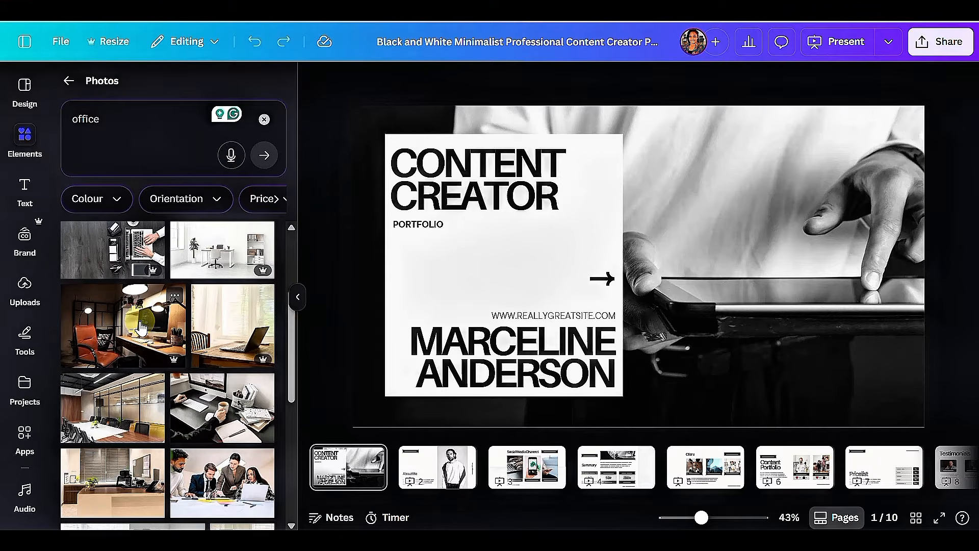
pyautogui.moveTo(141, 329); pyautogui.dragTo(368, 181)
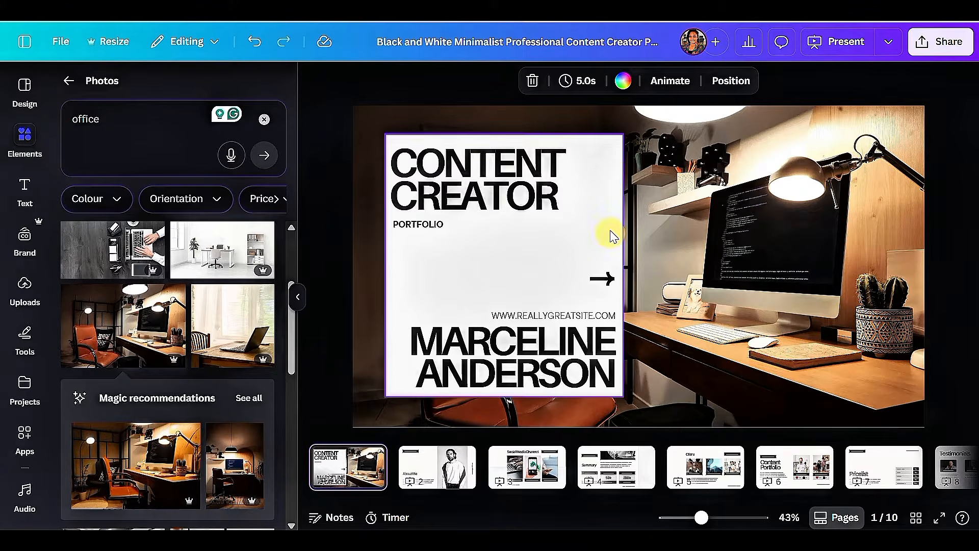
# Step: Apply the Newspaper filter from the Mono group to the cover's background photo
pyautogui.click(467, 118)
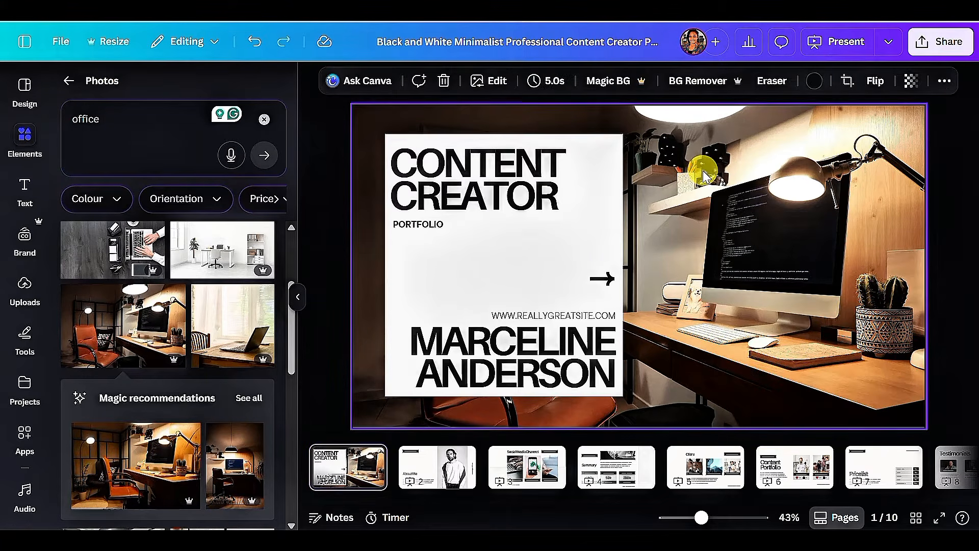
pyautogui.click(480, 84)
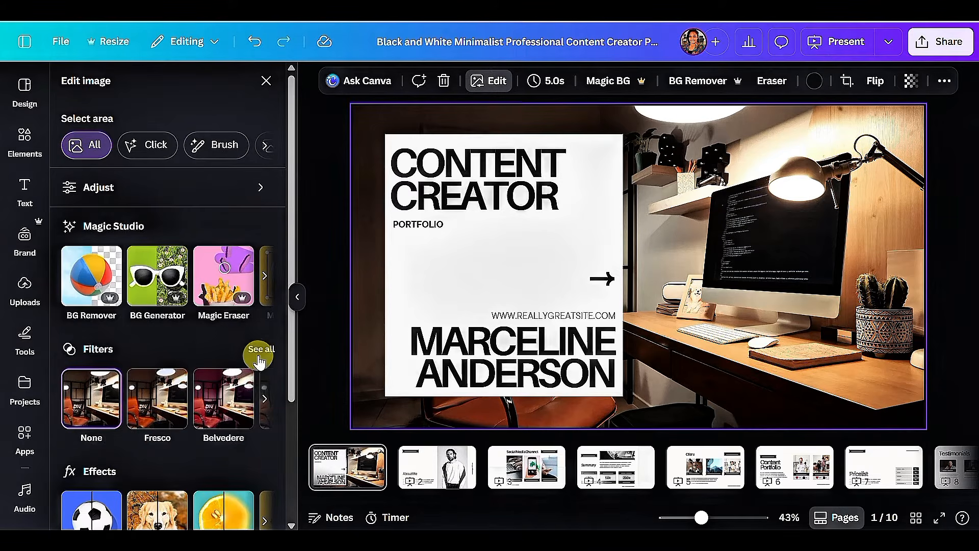
pyautogui.click(261, 349)
pyautogui.scroll(-5, 163, 357)
pyautogui.click(163, 405)
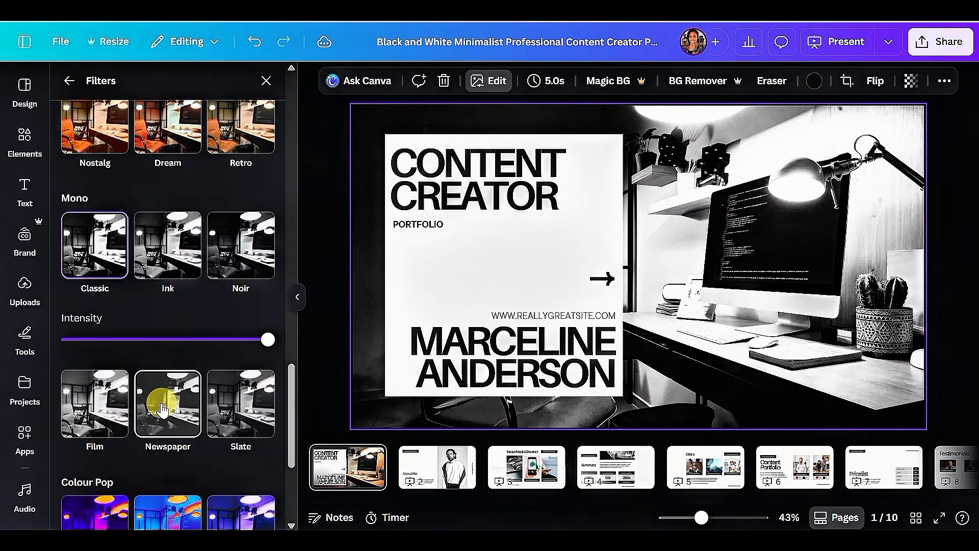
pyautogui.click(163, 408)
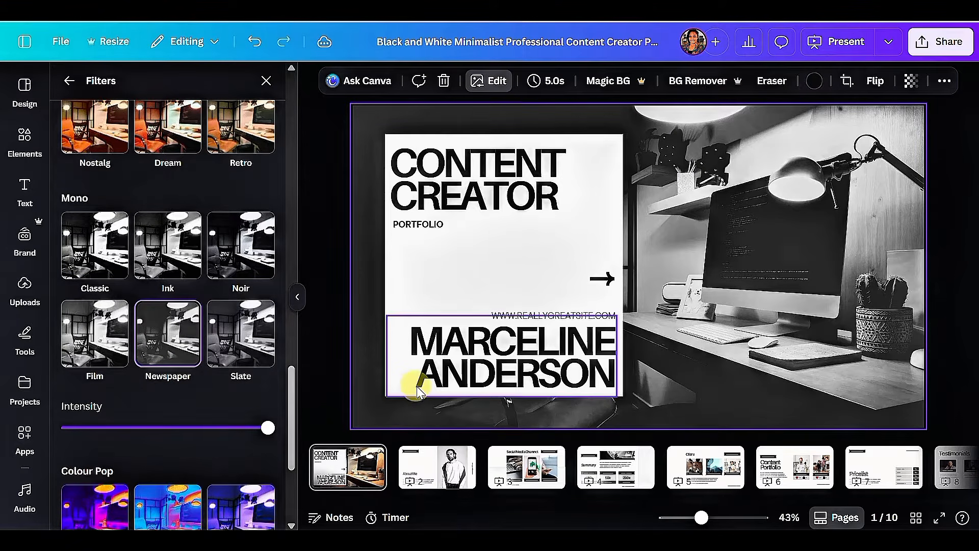
# Step: Replace the placeholder name on the cover with the creator's full name
pyautogui.doubleClick(437, 370)
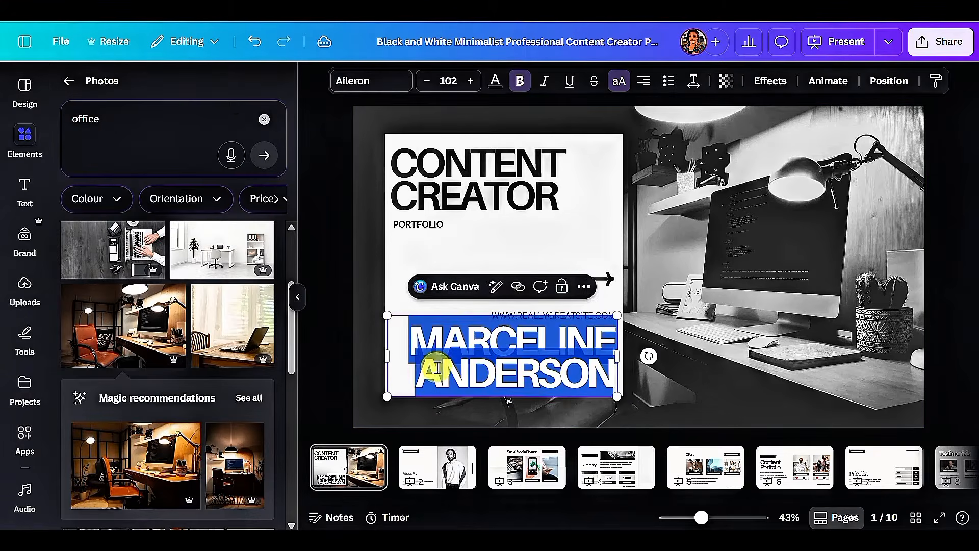
pyautogui.click(437, 370)
pyautogui.doubleClick(437, 368)
pyautogui.click(437, 368)
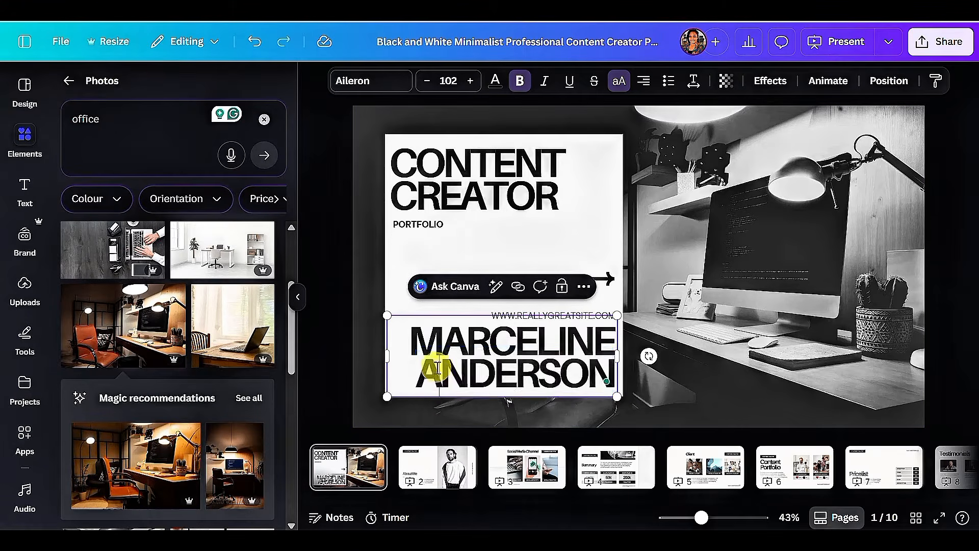
pyautogui.hotkey('ctrl', 'a')
pyautogui.write('CHINYERE RACHEL OBINNA')
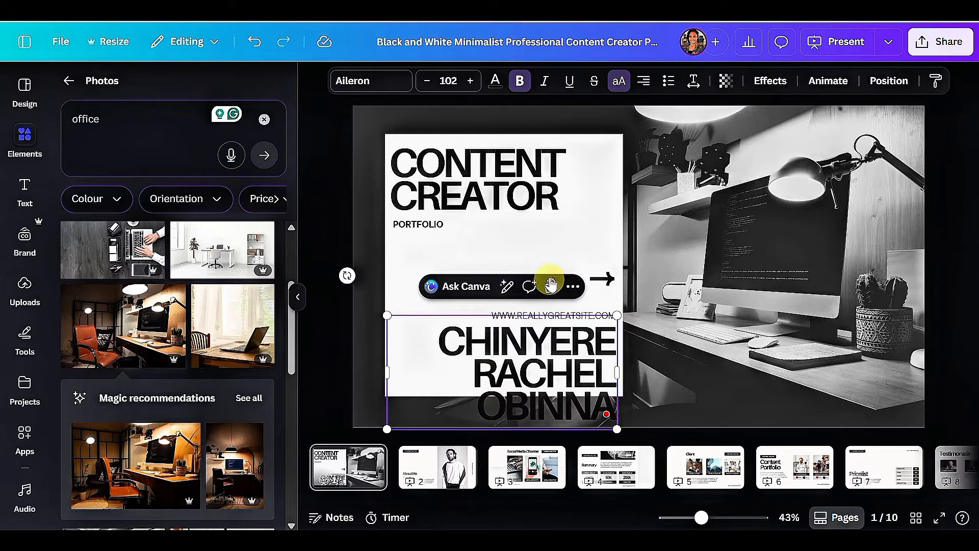
# Step: Reduce the font size of the cover's name text to 80
pyautogui.click(563, 250)
pyautogui.click(516, 366)
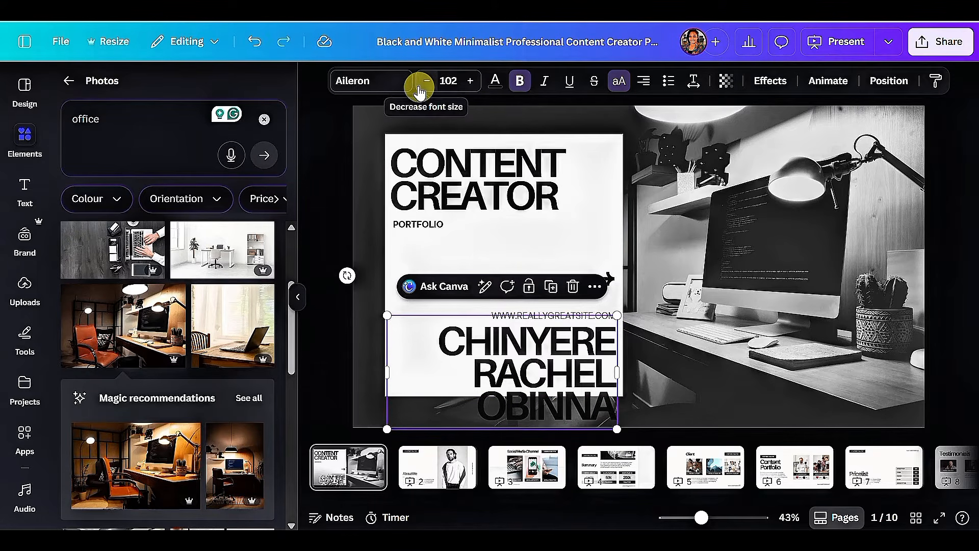
pyautogui.click(427, 81)
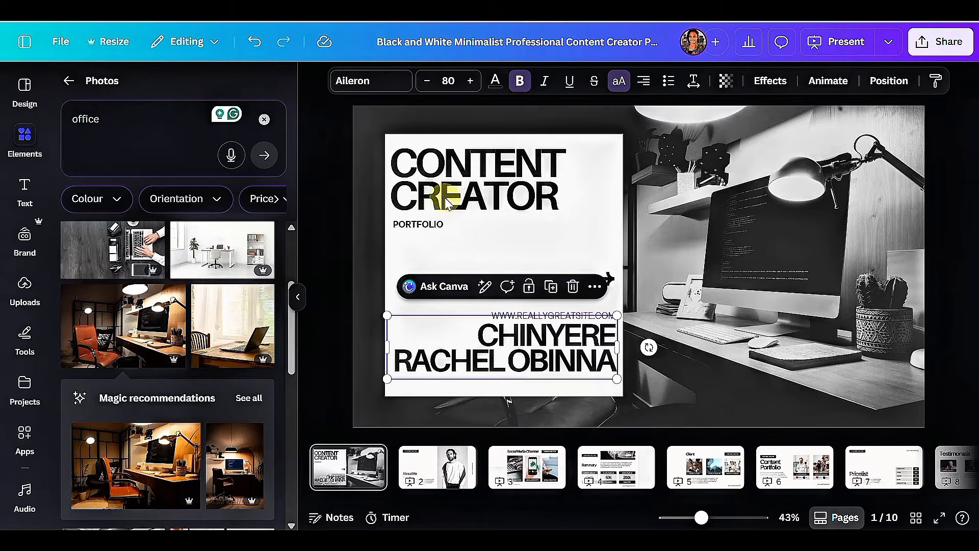
# Step: Delete the website address line above the name on the cover
pyautogui.click(584, 314)
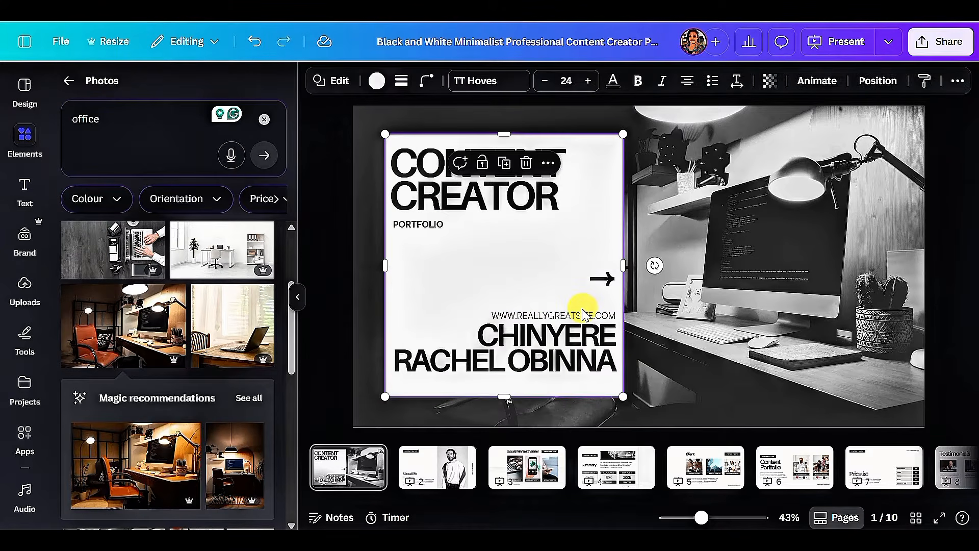
pyautogui.click(584, 315)
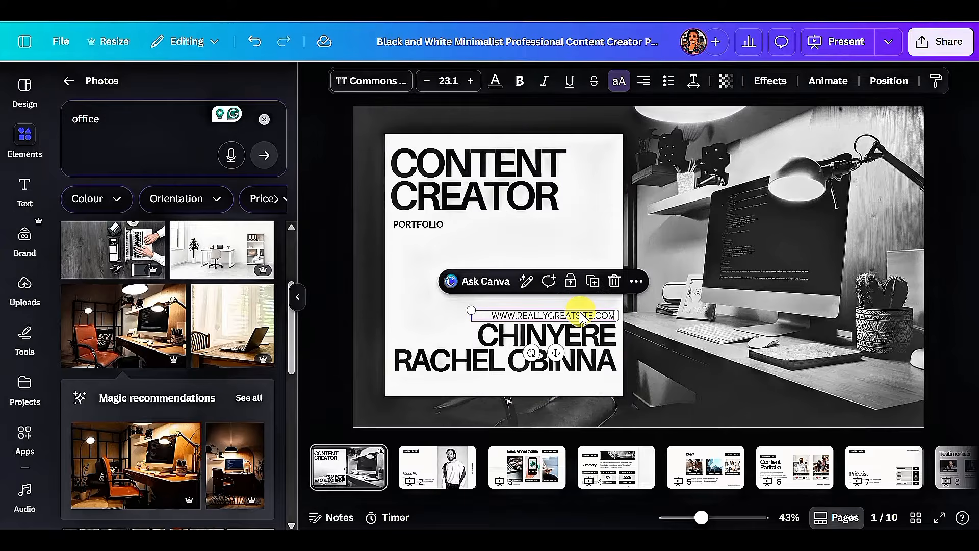
pyautogui.click(615, 281)
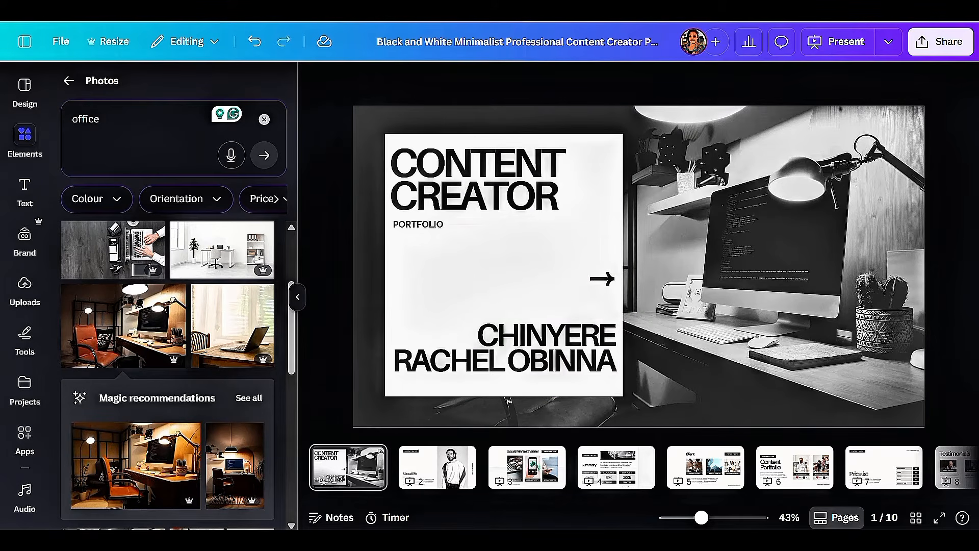
pyautogui.click(485, 411)
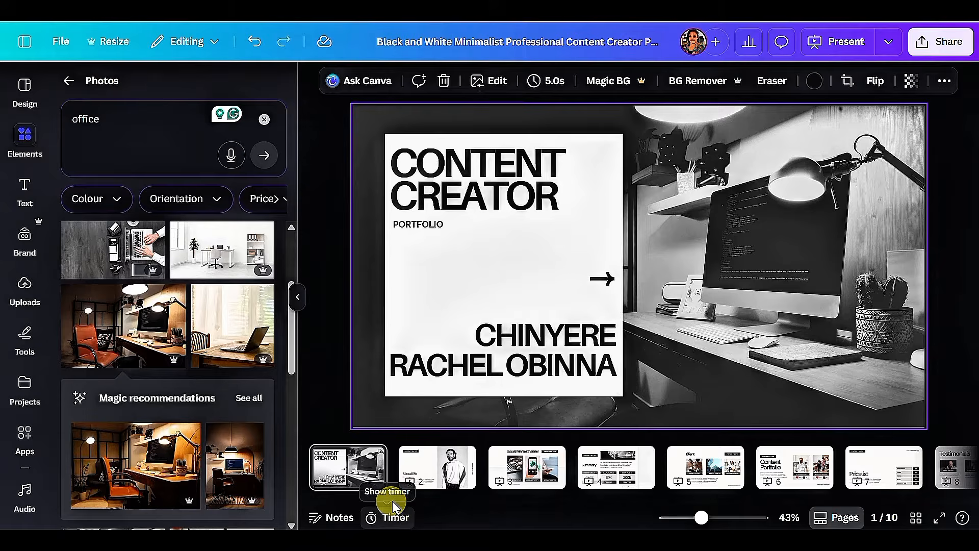
# Step: On the About Me page, replace the man's photo with the first portrait from the My Portrait/Images folder
pyautogui.click(438, 465)
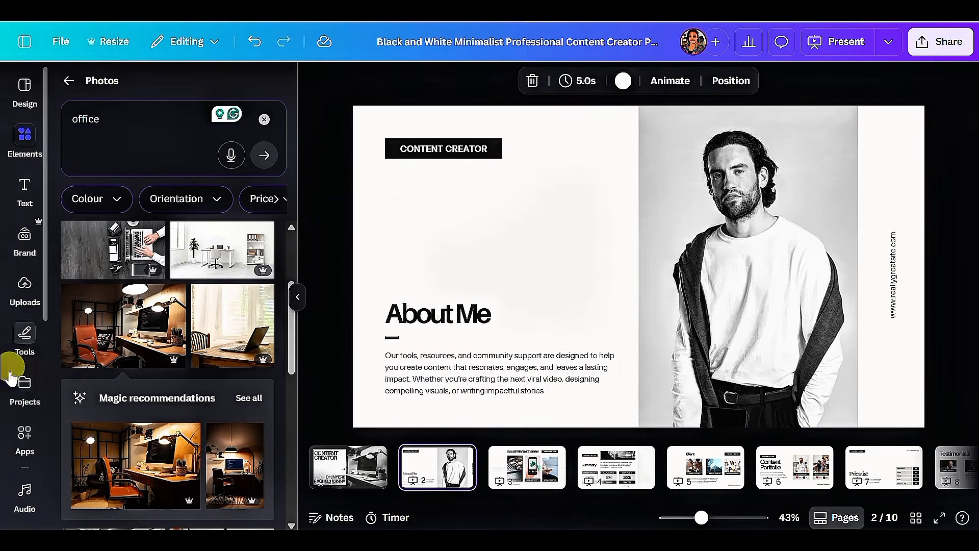
pyautogui.scroll(-5, 13, 406)
pyautogui.scroll(3, 15, 408)
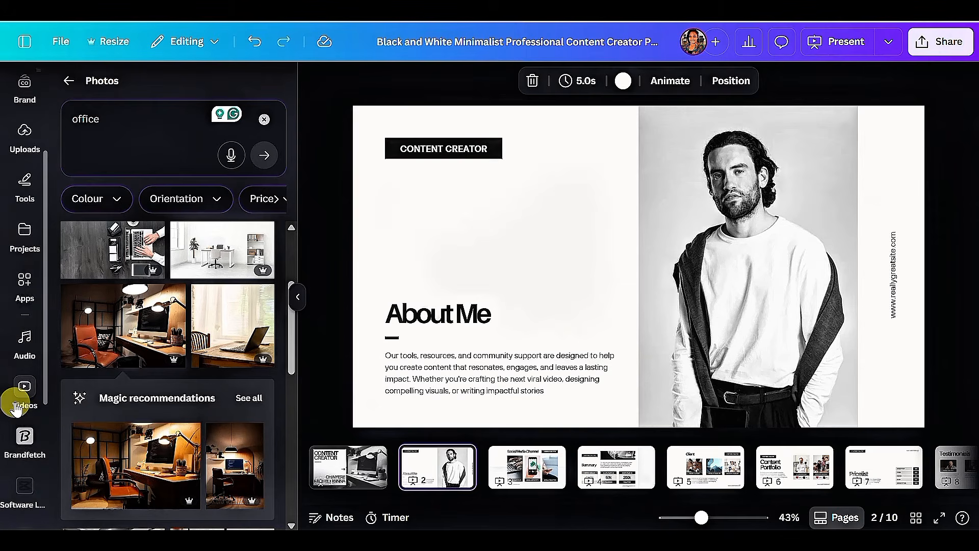
pyautogui.scroll(-3, 15, 408)
pyautogui.click(25, 385)
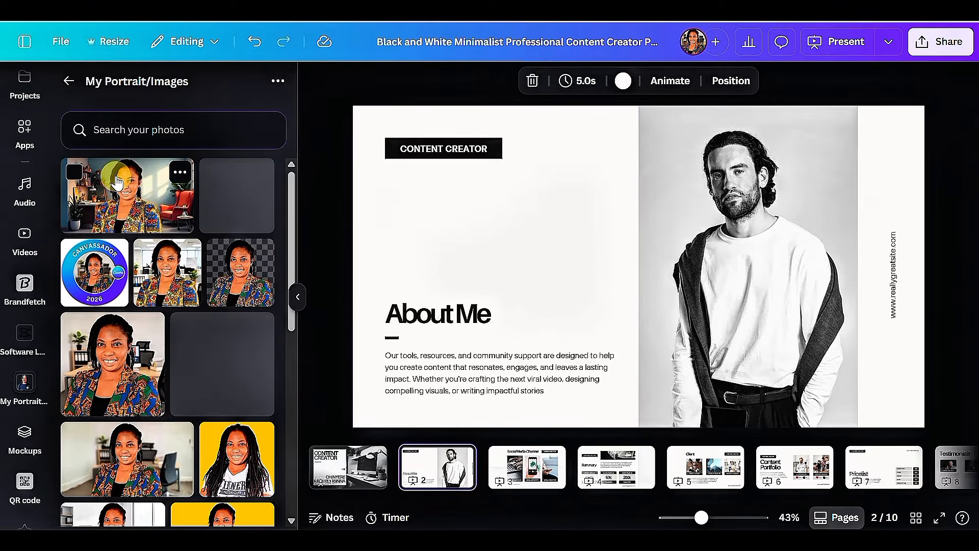
pyautogui.moveTo(117, 182); pyautogui.dragTo(684, 261)
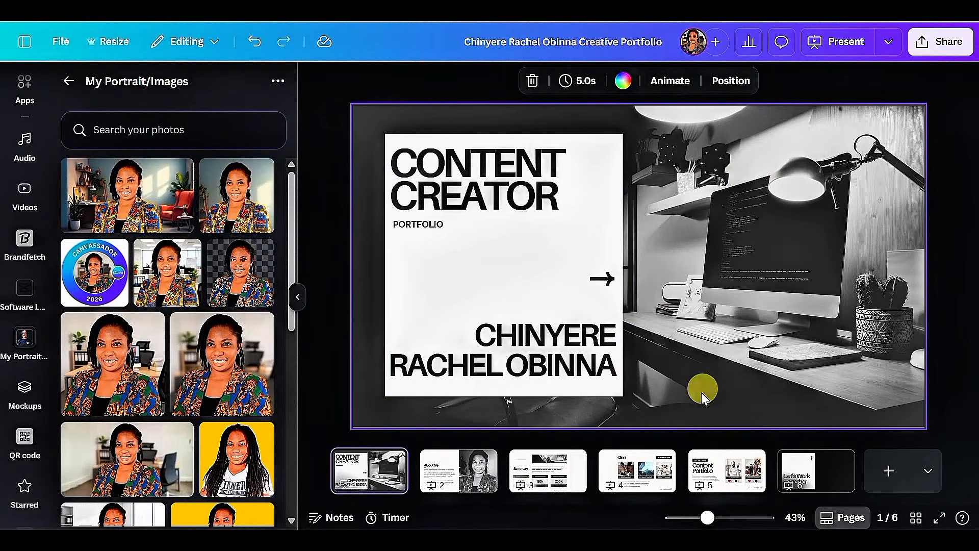
# Step: Open the Summary page, and copy the Canvasador and YouTube Creator entries under Creative Highlights from the Google Docs portfolio text
pyautogui.click(465, 472)
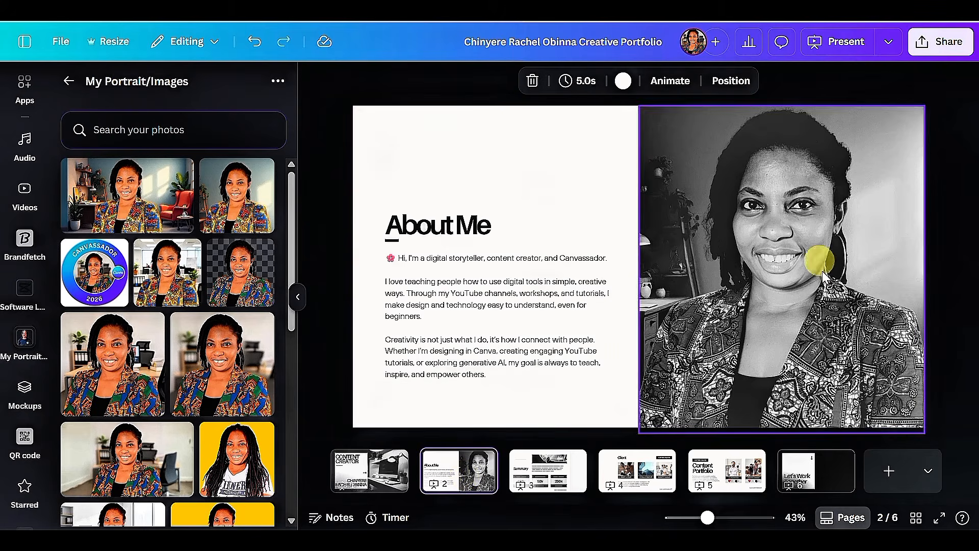
pyautogui.click(524, 471)
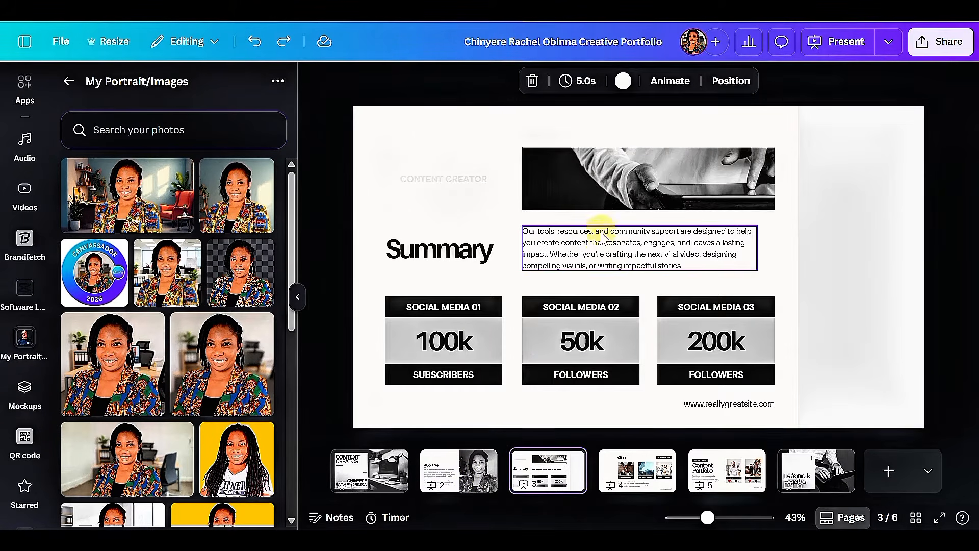
pyautogui.click(602, 250)
pyautogui.click(602, 250)
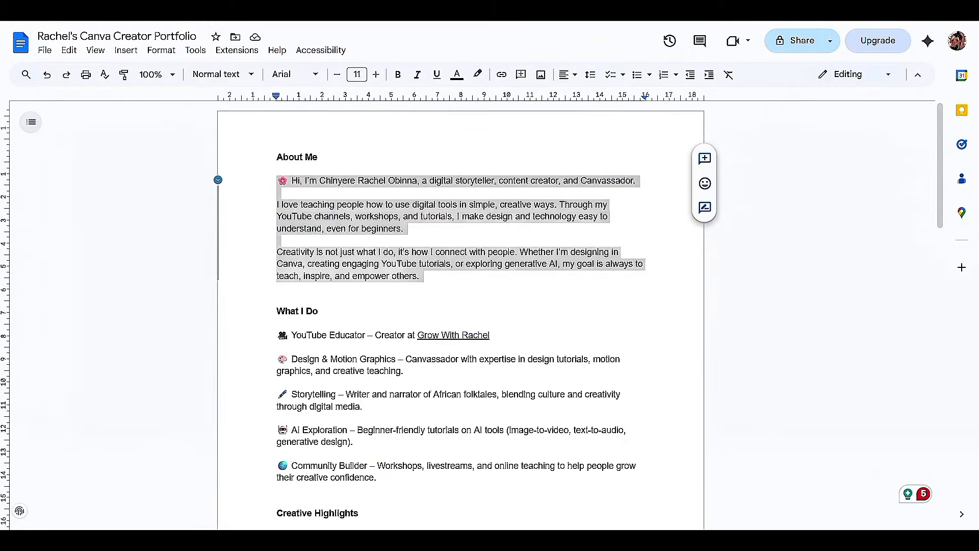
pyautogui.click(687, 56)
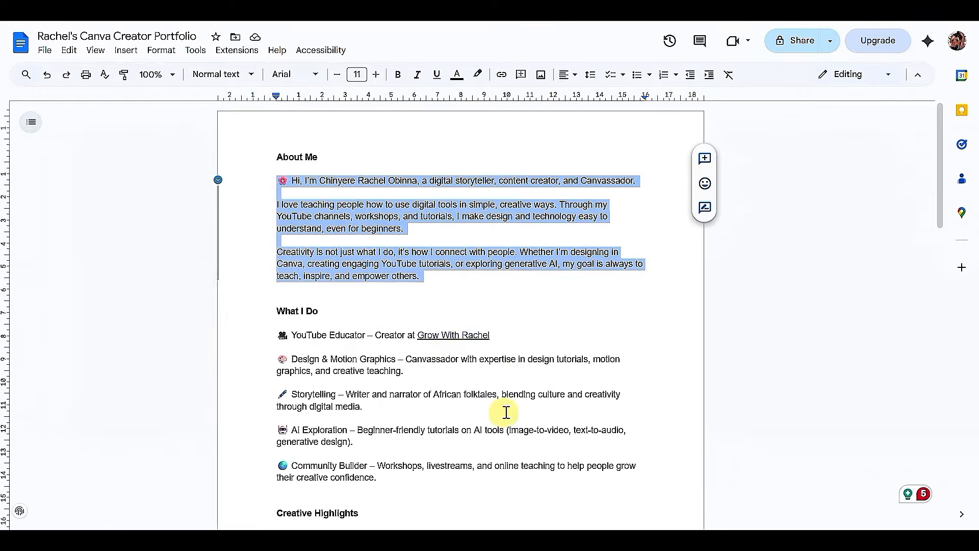
pyautogui.scroll(-6, 507, 405)
pyautogui.scroll(5, 523, 388)
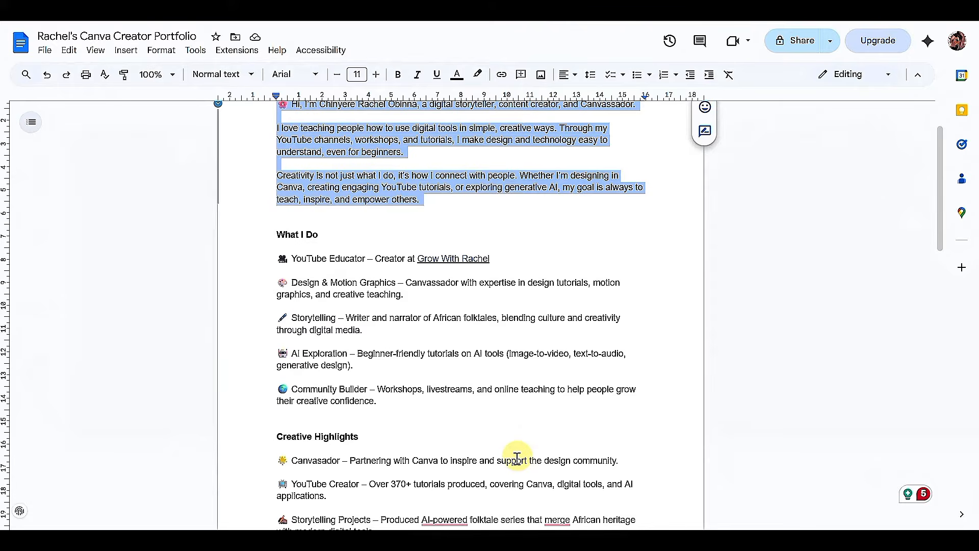
pyautogui.scroll(-2, 517, 456)
pyautogui.moveTo(278, 383); pyautogui.dragTo(331, 426)
pyautogui.hotkey('ctrl', 'c')
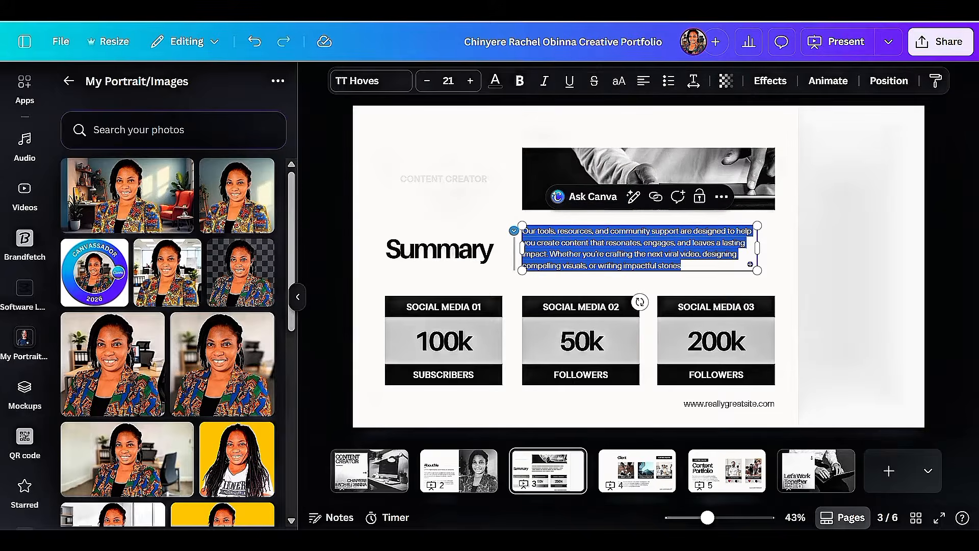
# Step: In Canva, delete the faint CONTENT CREATOR label on the Summary page and replace the description paragraph with the copied highlights
pyautogui.click(455, 179)
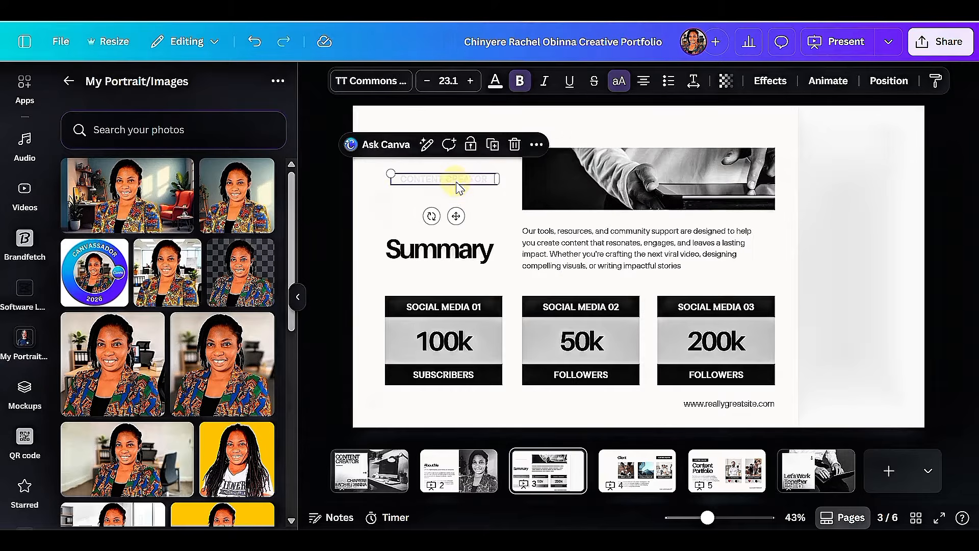
pyautogui.click(515, 145)
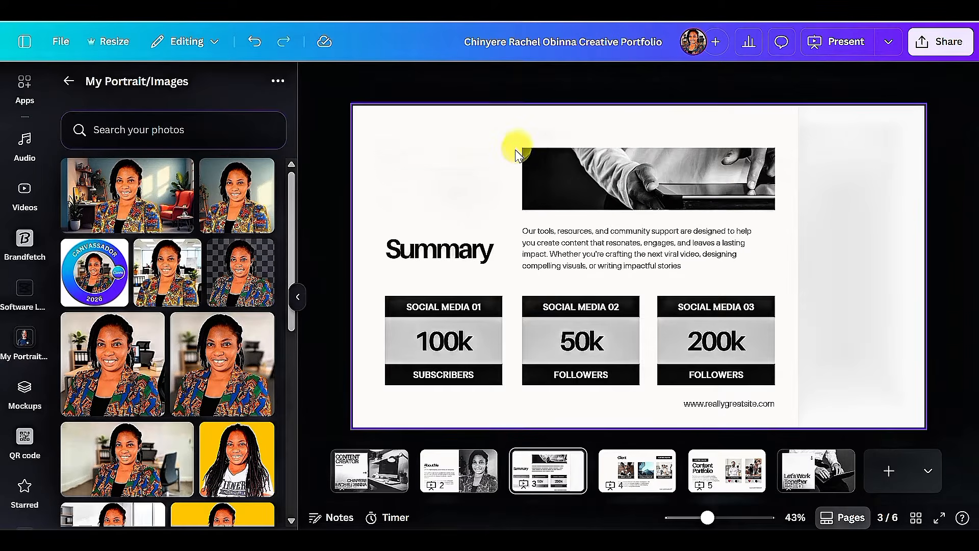
pyautogui.click(578, 247)
pyautogui.doubleClick(582, 246)
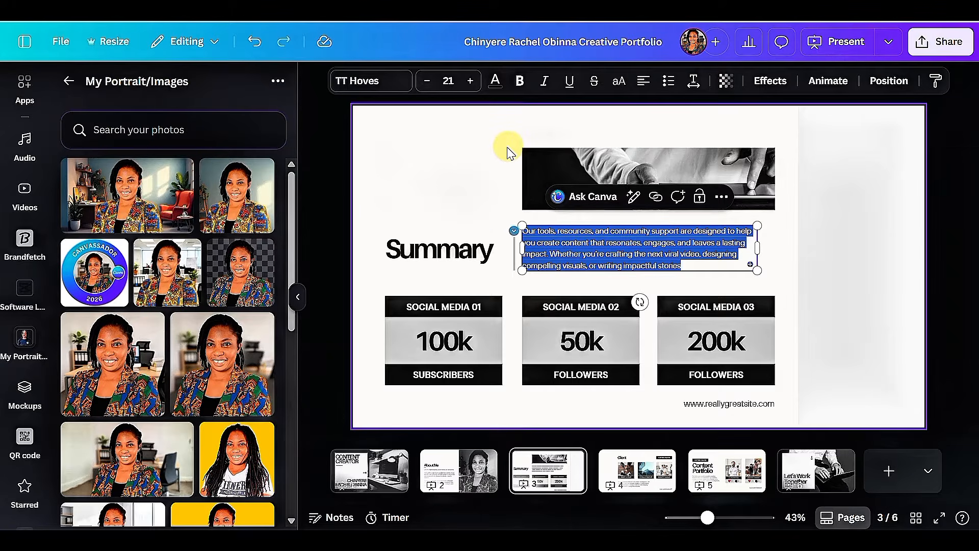
pyautogui.hotkey('ctrl', 'v')
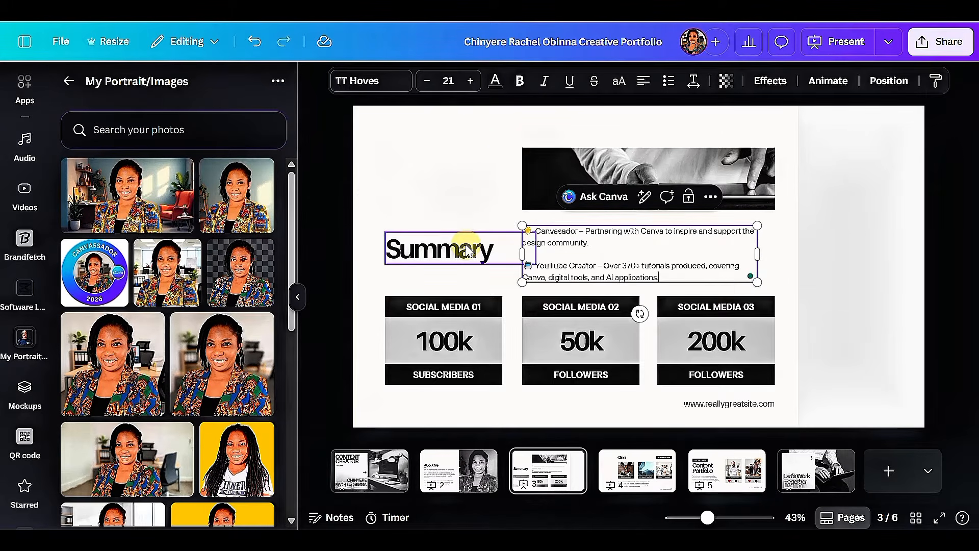
# Step: Change the Summary heading to "Creative Highlights" and remove the three social media statistics boxes beneath the text
pyautogui.click(467, 251)
pyautogui.doubleClick(467, 251)
pyautogui.click(466, 248)
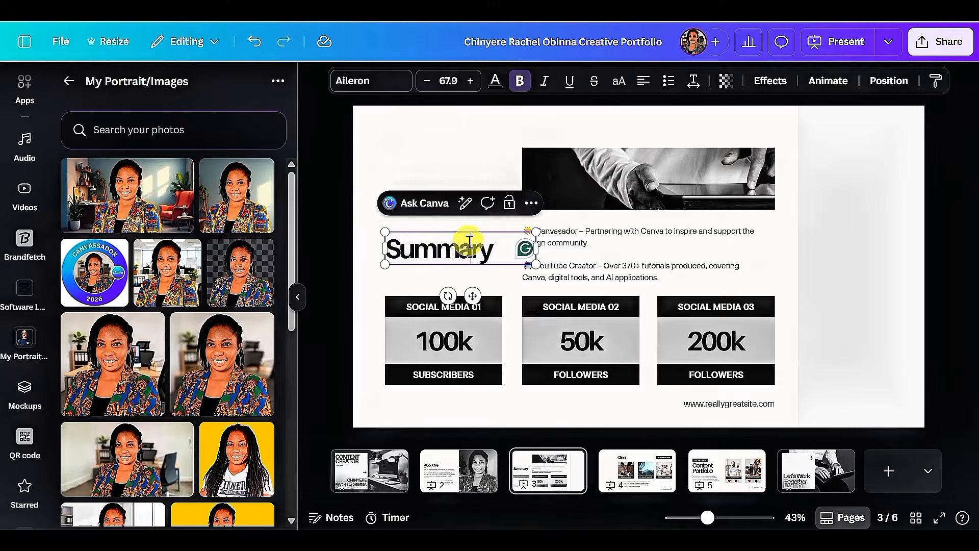
pyautogui.doubleClick(467, 248)
pyautogui.write('C')
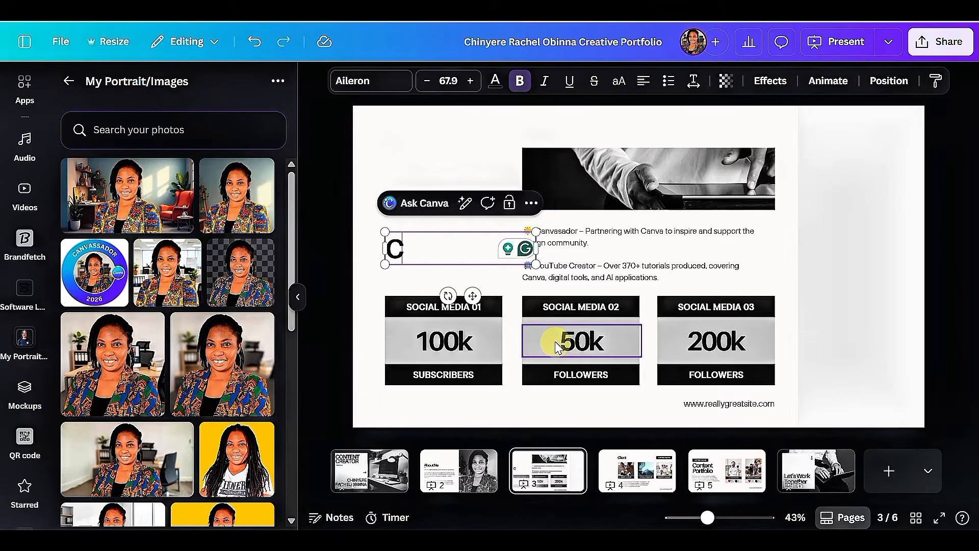
pyautogui.write('reative High')
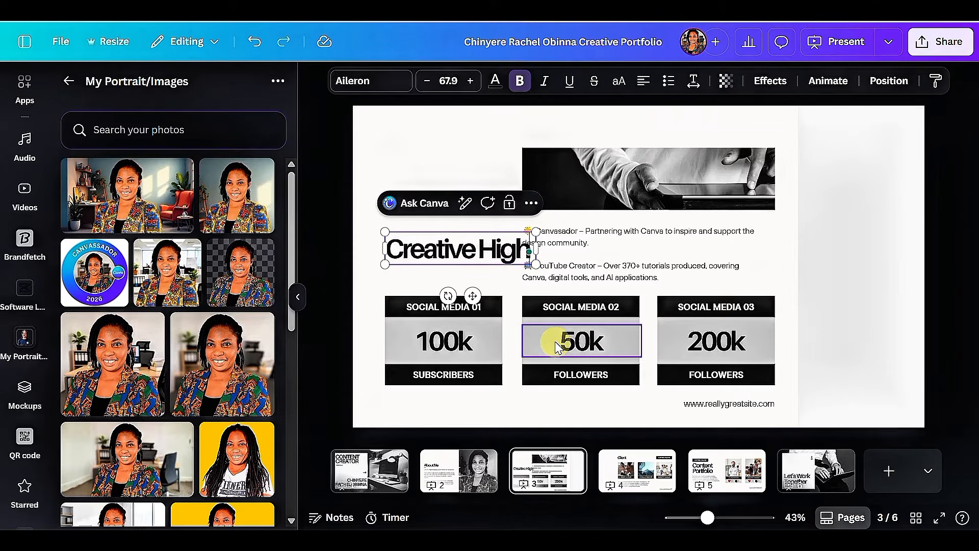
pyautogui.write('ligh')
pyautogui.moveTo(381, 289); pyautogui.dragTo(795, 415)
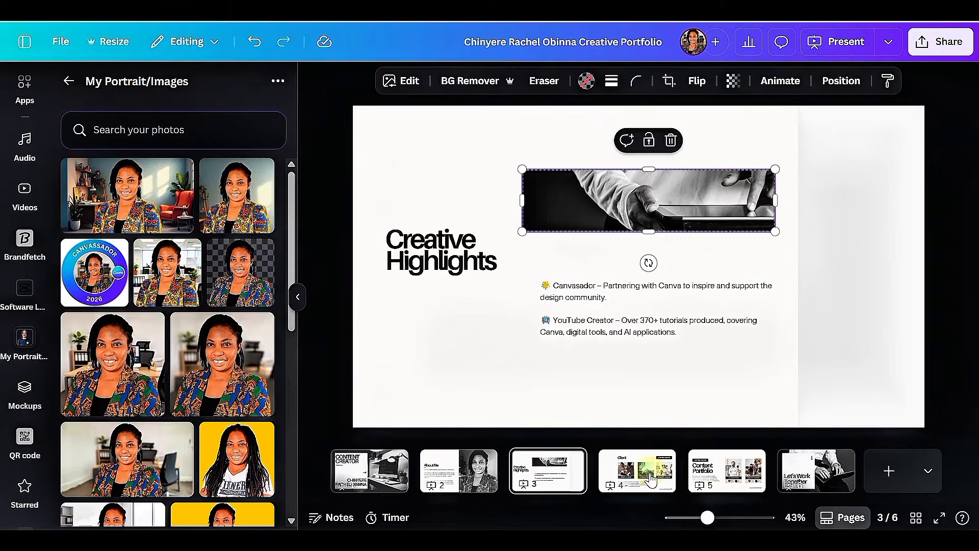
# Step: Move the Client page ahead of the Creative Highlights page and retitle it "My Designs", widening the heading to fit on one line
pyautogui.moveTo(652, 479); pyautogui.dragTo(533, 475)
pyautogui.click(516, 178)
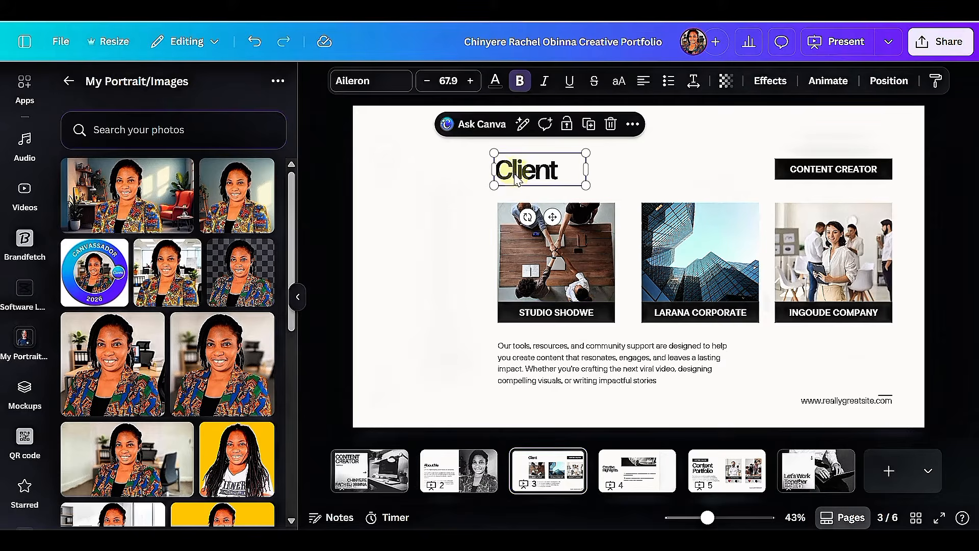
pyautogui.doubleClick(516, 179)
pyautogui.write('M')
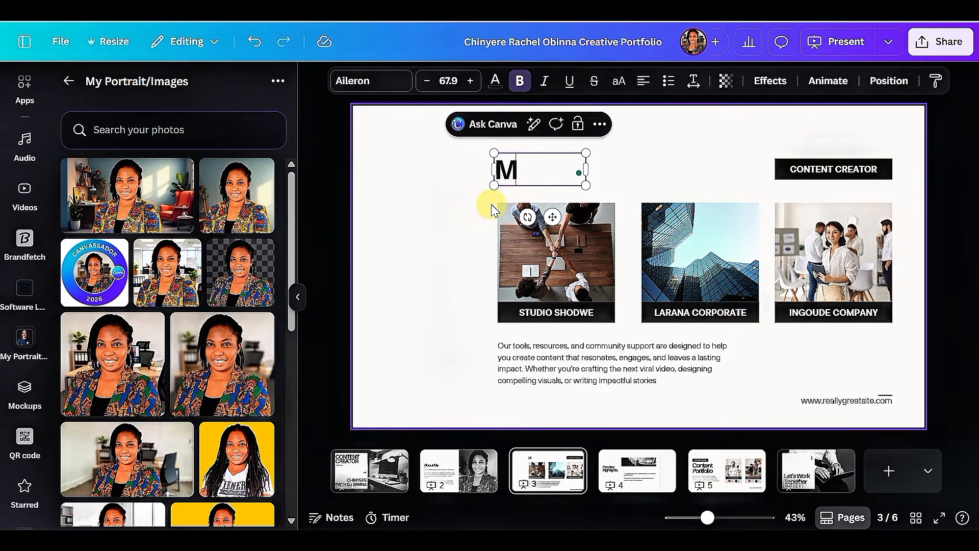
pyautogui.write('y Designs')
pyautogui.moveTo(586, 169); pyautogui.dragTo(668, 170)
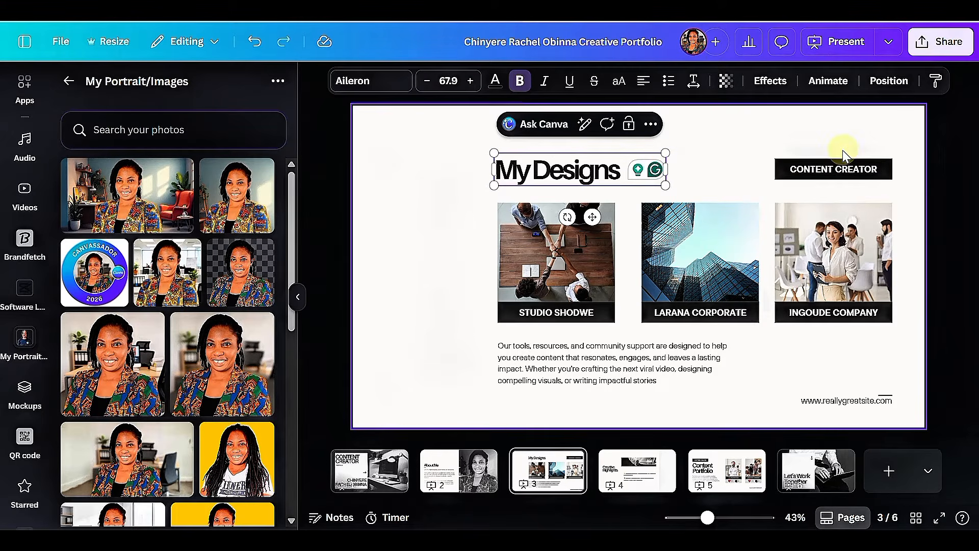
# Step: Delete the CONTENT CREATOR label and the website address from the My Designs page
pyautogui.click(851, 184)
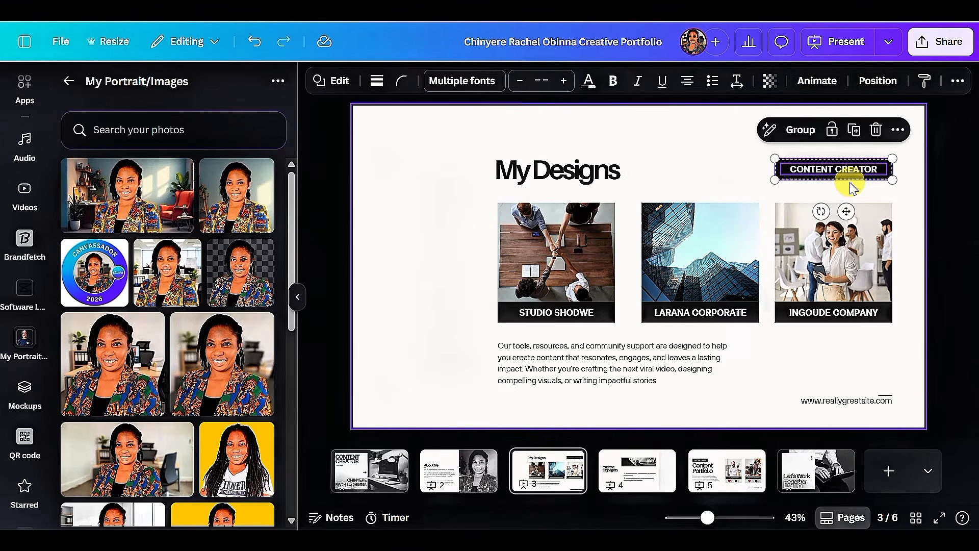
pyautogui.click(872, 127)
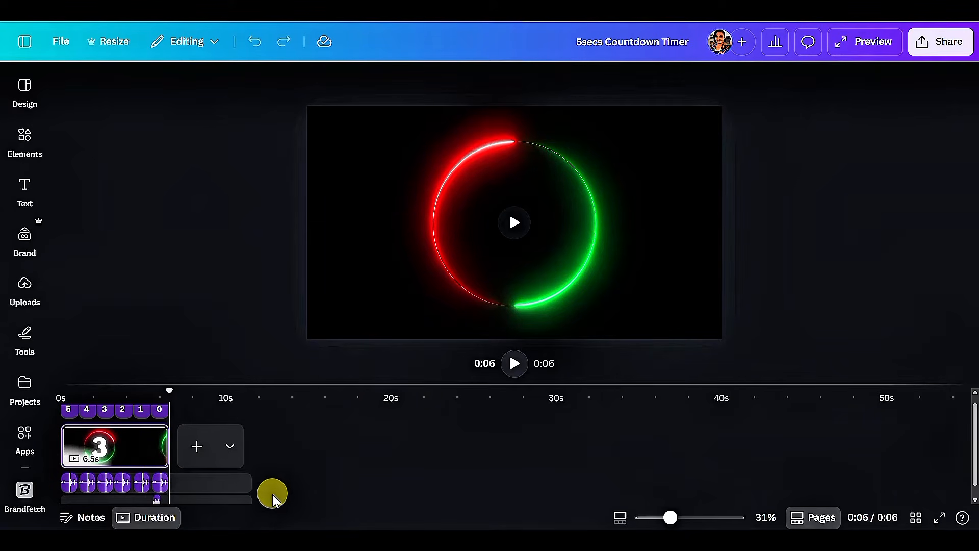
# Step: In the 5secs Countdown Timer design, set sharing access to Anyone with the link and Can view, and copy the link
pyautogui.moveTo(283, 541)
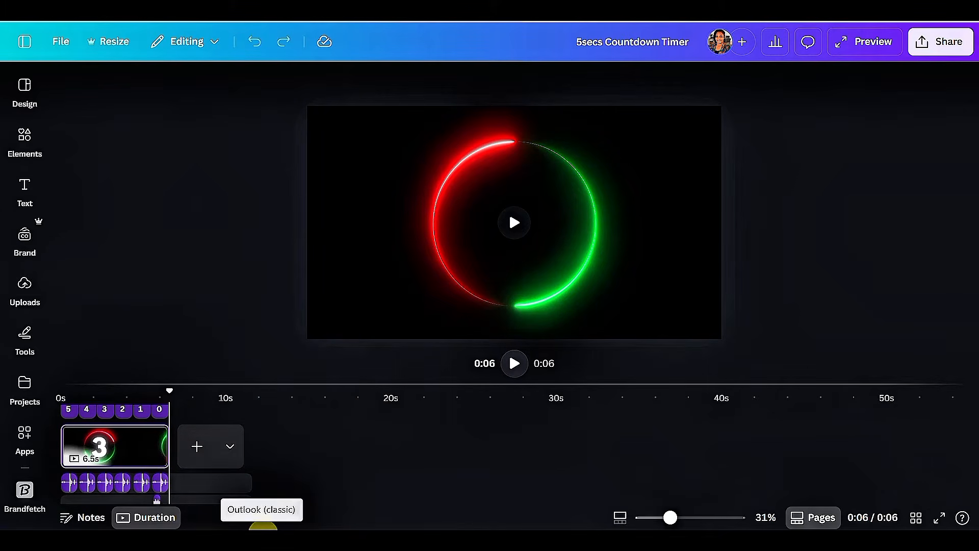
pyautogui.click(942, 41)
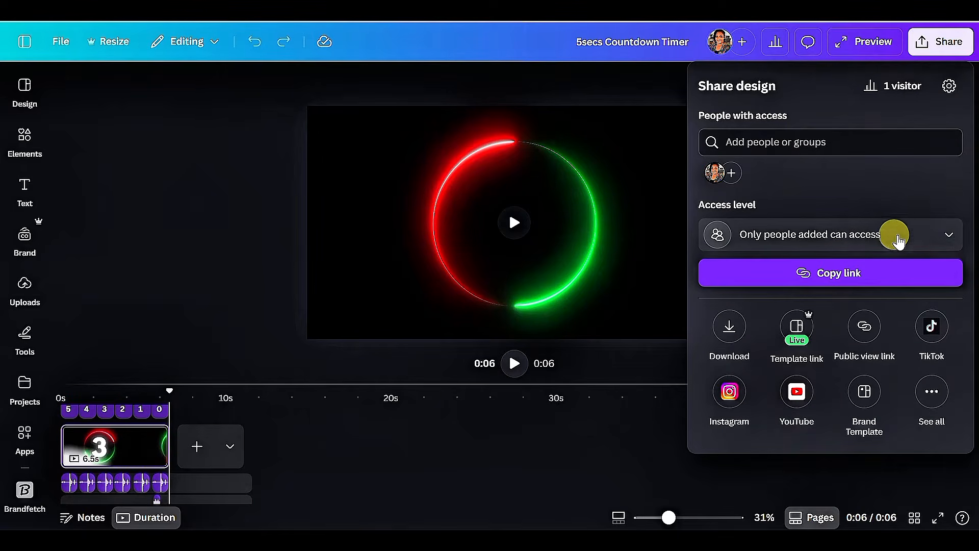
pyautogui.click(944, 233)
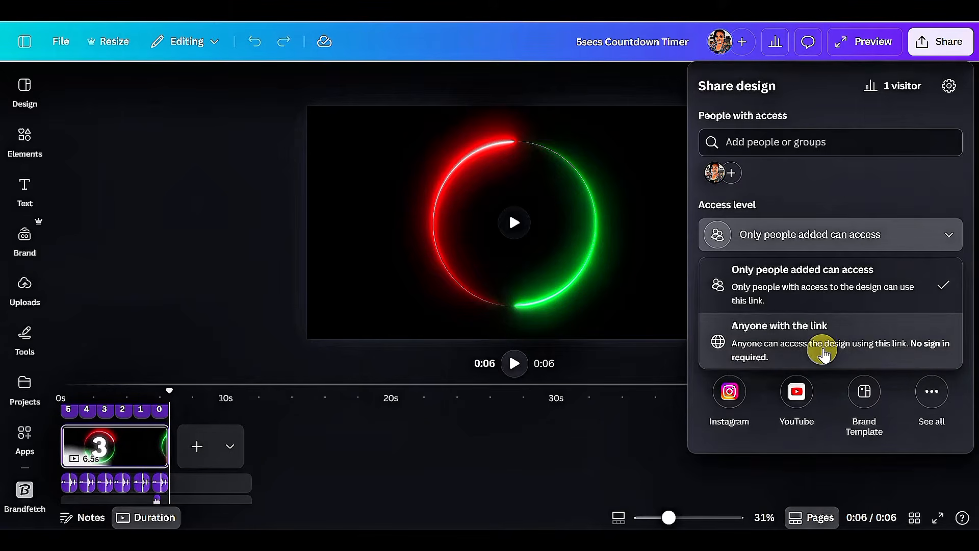
pyautogui.click(827, 346)
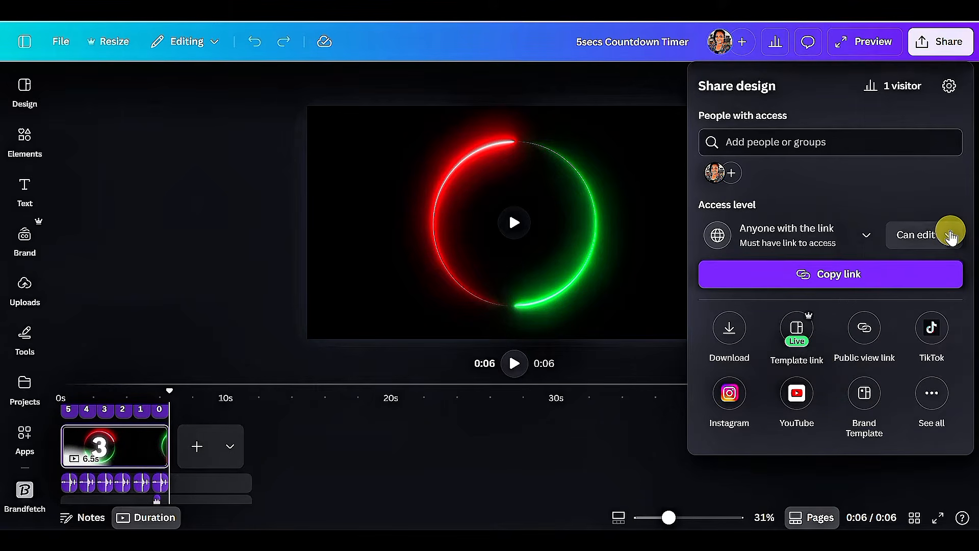
pyautogui.click(946, 236)
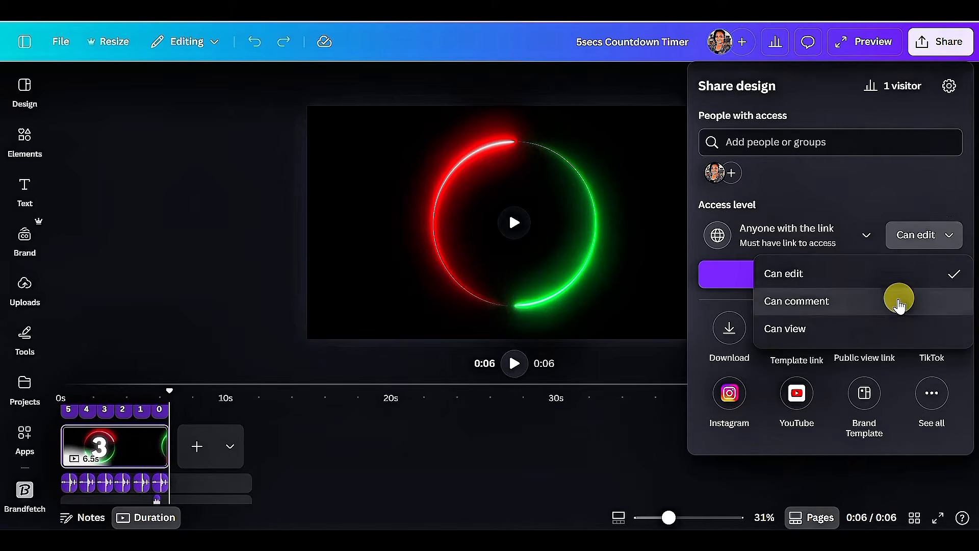
pyautogui.click(870, 333)
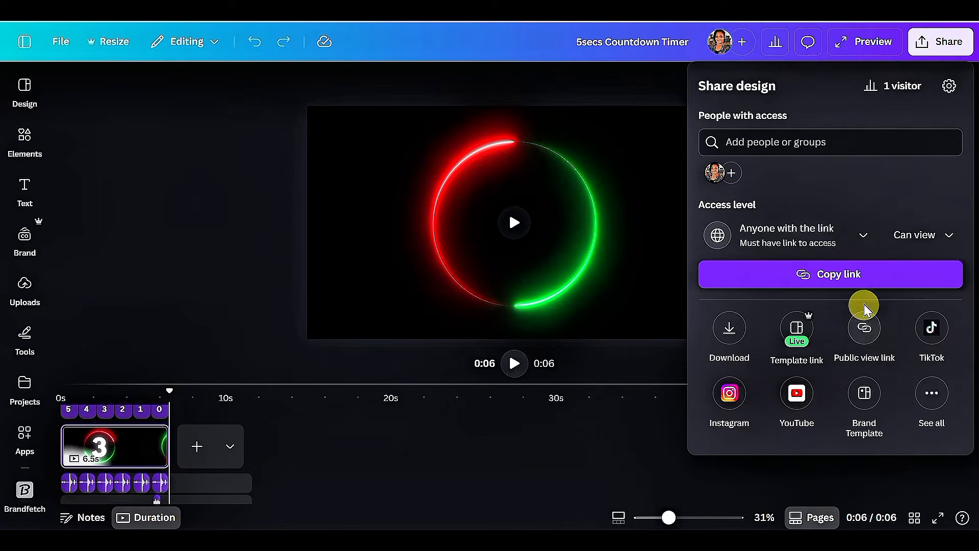
pyautogui.click(877, 279)
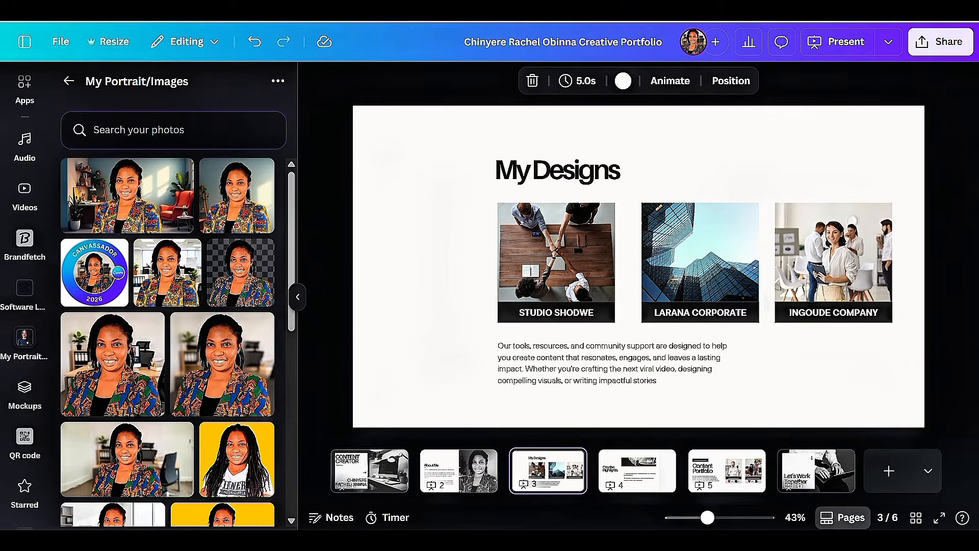
# Step: Back on the portfolio's My Designs page, find the Embed app and add the copied countdown timer link to the design
pyautogui.scroll(3, 15, 306)
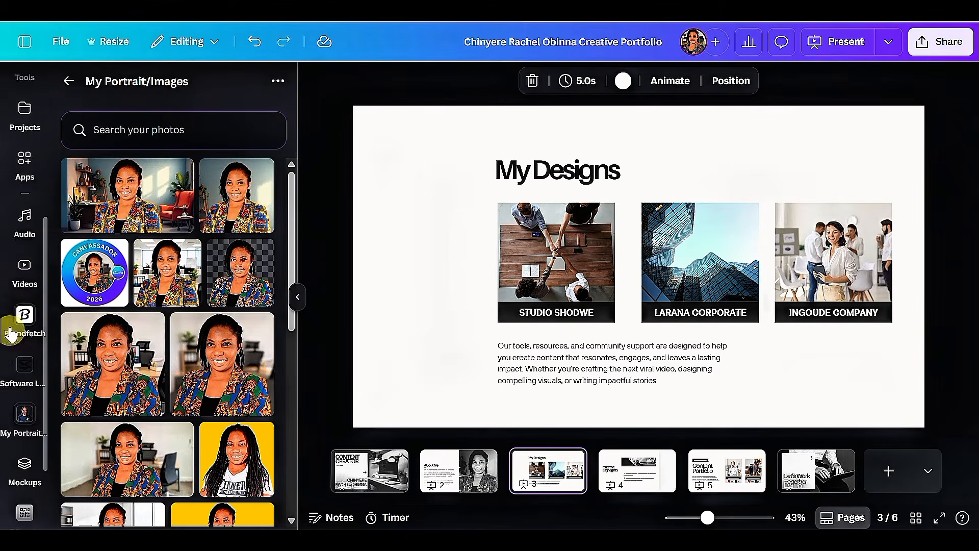
pyautogui.click(24, 159)
pyautogui.click(183, 93)
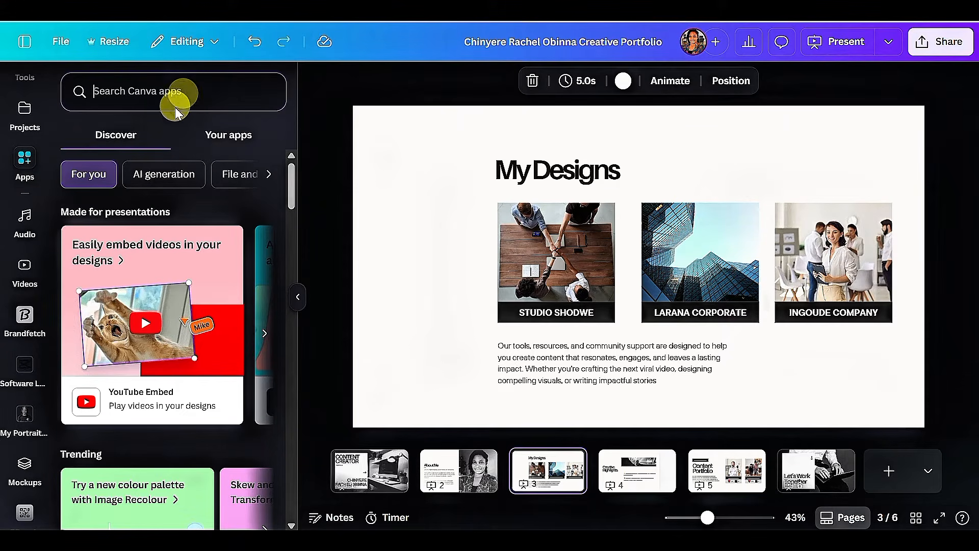
pyautogui.write('embed')
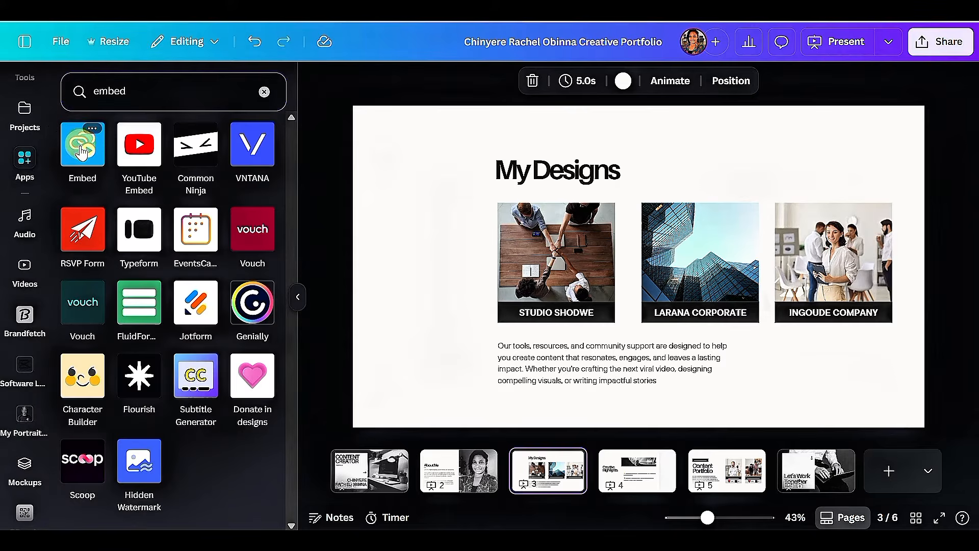
pyautogui.click(81, 150)
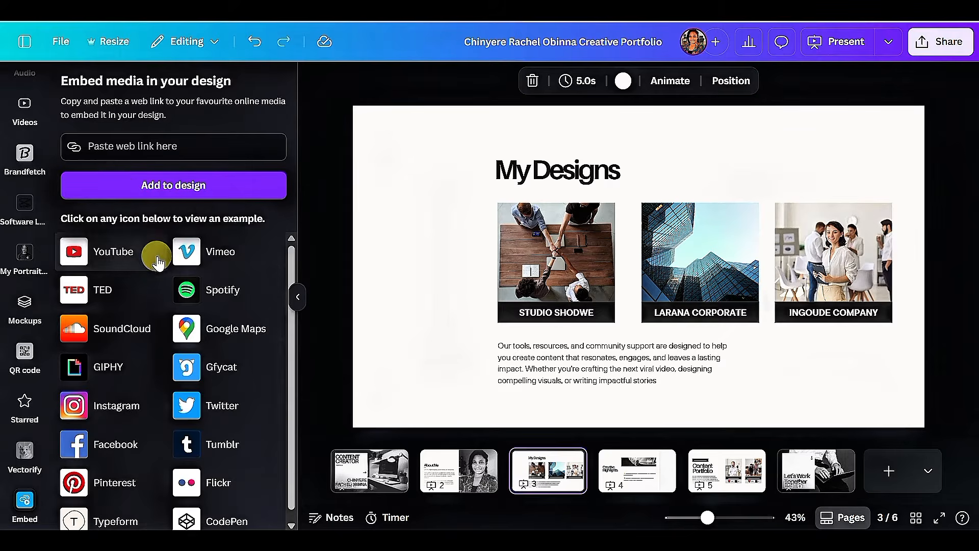
pyautogui.click(193, 147)
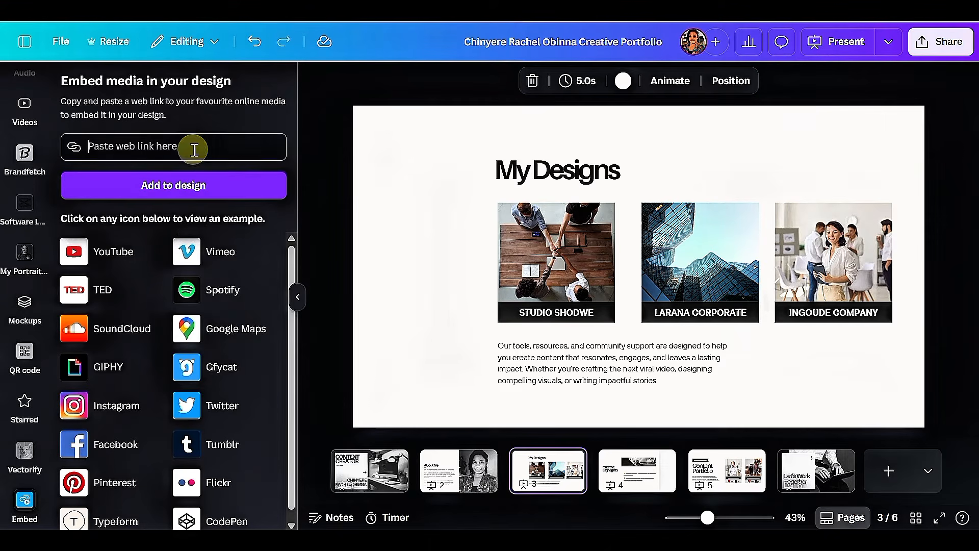
pyautogui.hotkey('ctrl', 'v')
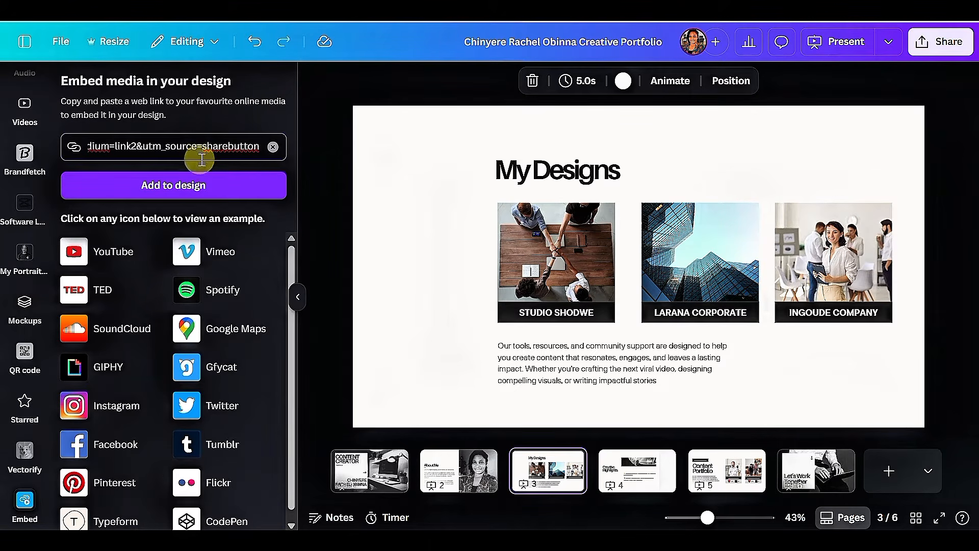
pyautogui.click(210, 185)
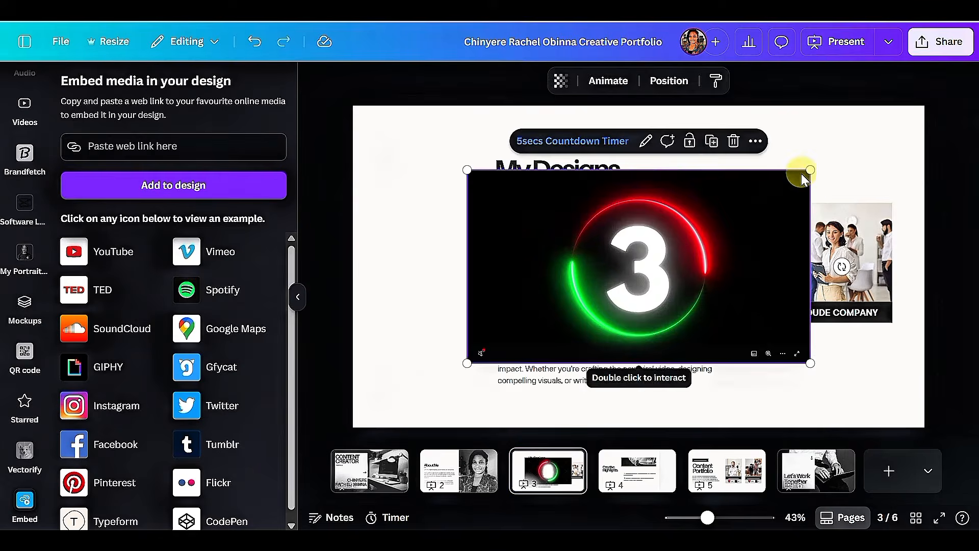
# Step: Delete the first client photo above the STUDIO SHODWE label and scale the countdown timer embed down to fit in its place
pyautogui.moveTo(811, 170); pyautogui.dragTo(731, 257)
pyautogui.moveTo(516, 309); pyautogui.dragTo(624, 231)
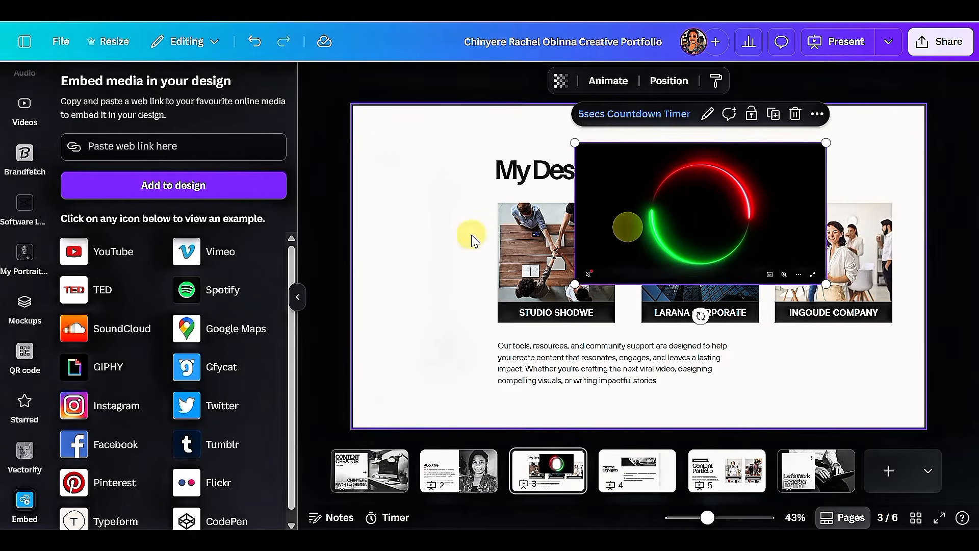
pyautogui.moveTo(482, 226); pyautogui.dragTo(526, 286)
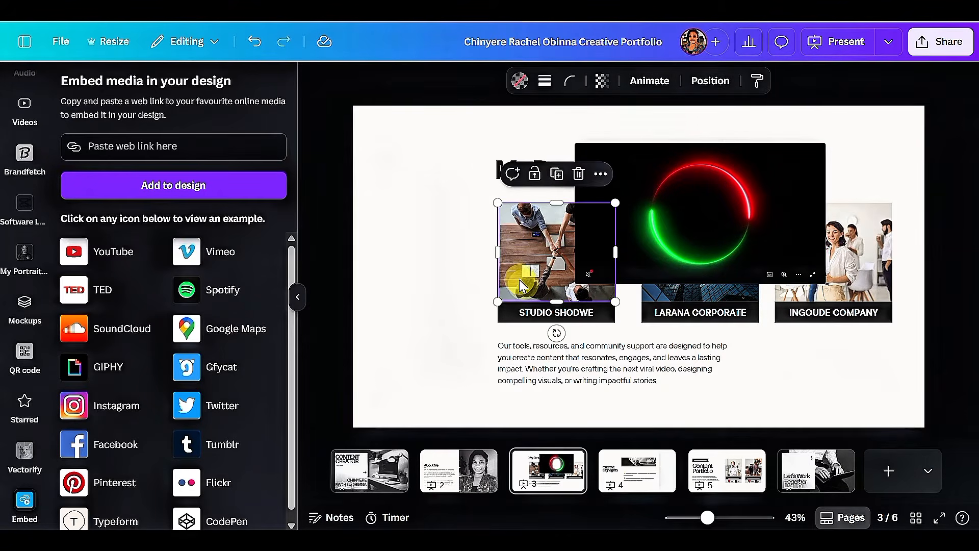
pyautogui.click(579, 175)
pyautogui.moveTo(608, 207); pyautogui.dragTo(465, 237)
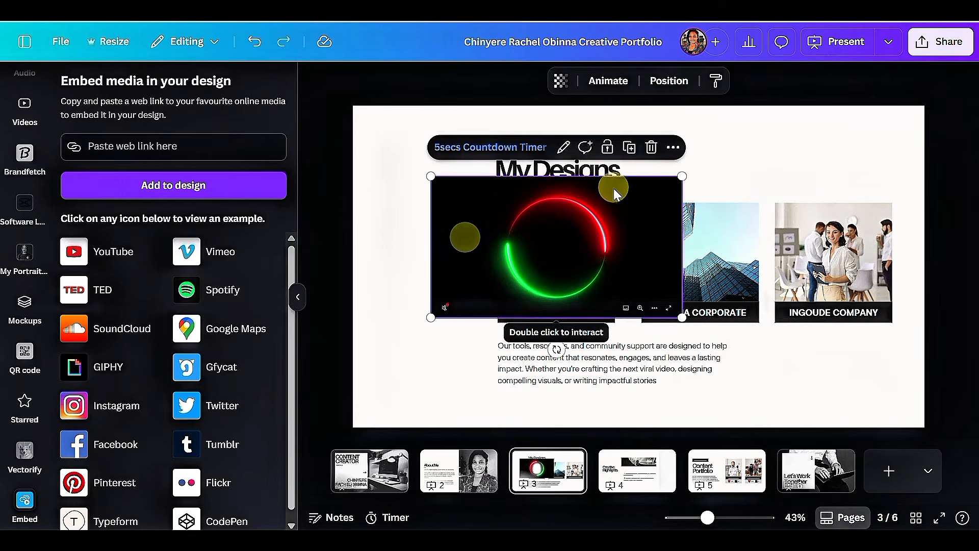
pyautogui.moveTo(682, 176); pyautogui.dragTo(608, 204)
pyautogui.moveTo(500, 279)
pyautogui.mouseDown()
pyautogui.moveTo(506, 256)
pyautogui.moveTo(475, 260)
pyautogui.moveTo(503, 265)
pyautogui.mouseUp()
# Step: Delete the body paragraph, move the STUDIO SHODWE label with its bar under the timer's left edge, and align the timer with the neighbouring photos' top
pyautogui.click(543, 341)
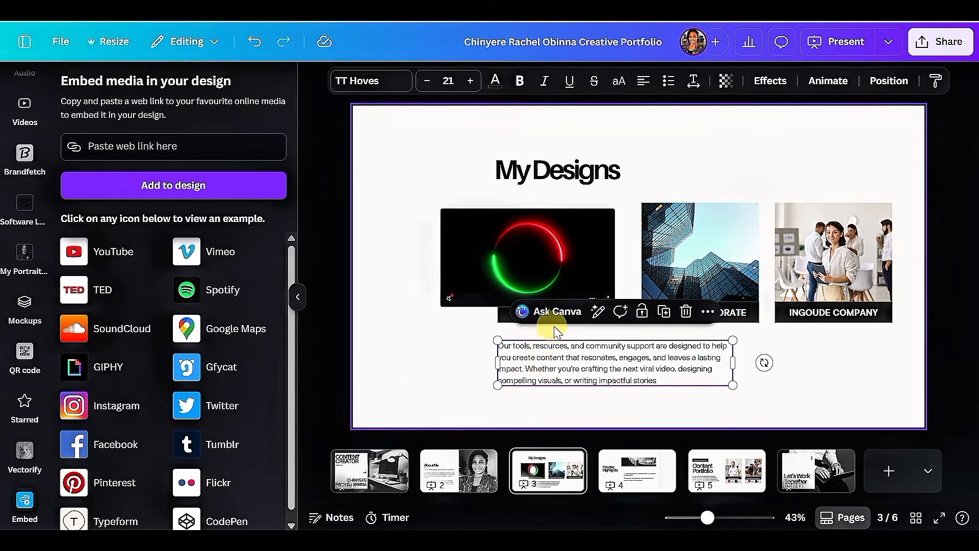
pyautogui.click(685, 312)
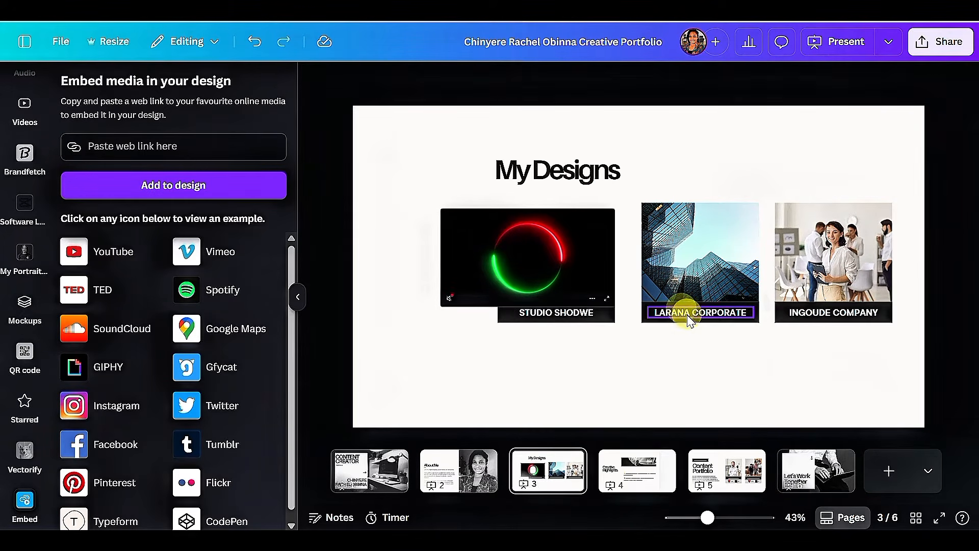
pyautogui.click(538, 313)
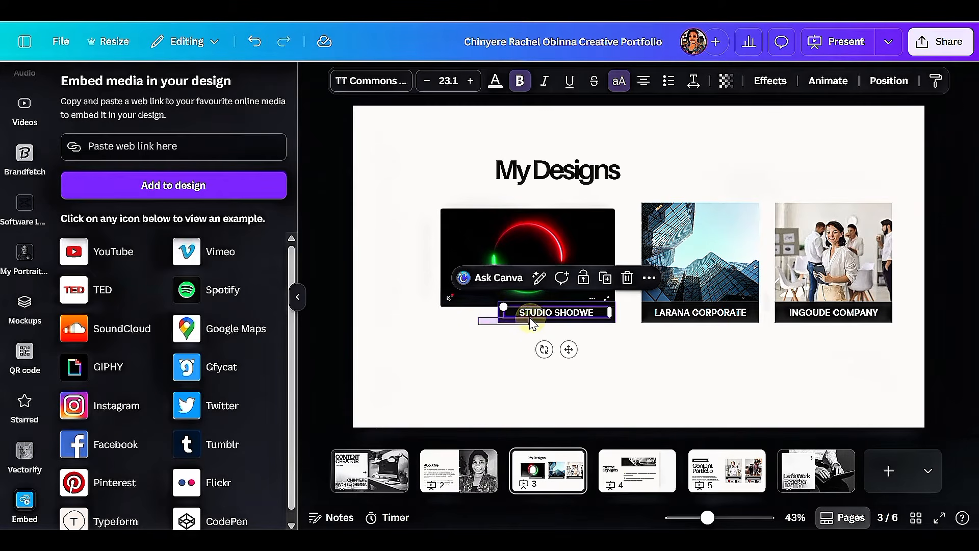
pyautogui.keyDown('shift'); pyautogui.click(513, 319); pyautogui.keyUp('shift')
pyautogui.moveTo(513, 318); pyautogui.dragTo(460, 322)
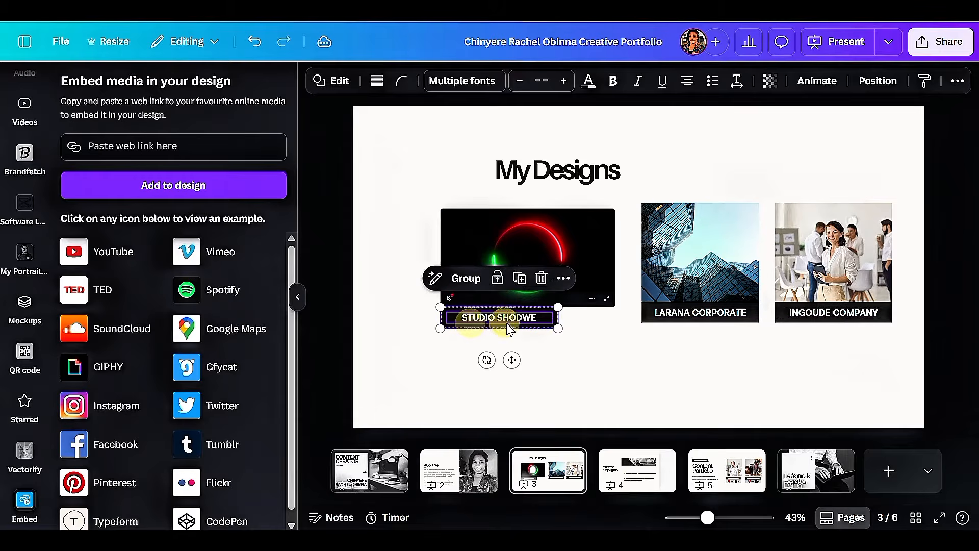
pyautogui.click(601, 240)
pyautogui.click(712, 166)
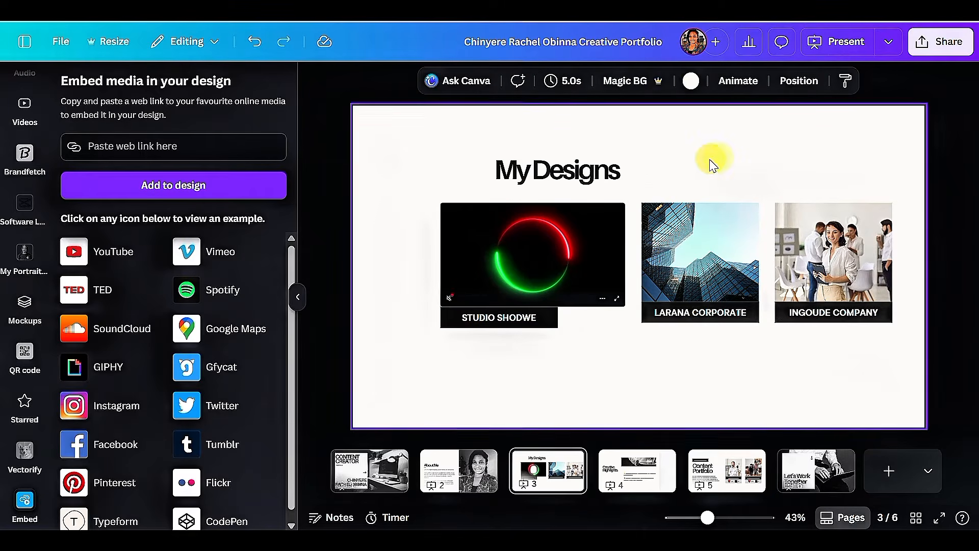
# Step: Widen the black bar behind the STUDIO SHODWE label to match the full width of the countdown timer
pyautogui.click(783, 87)
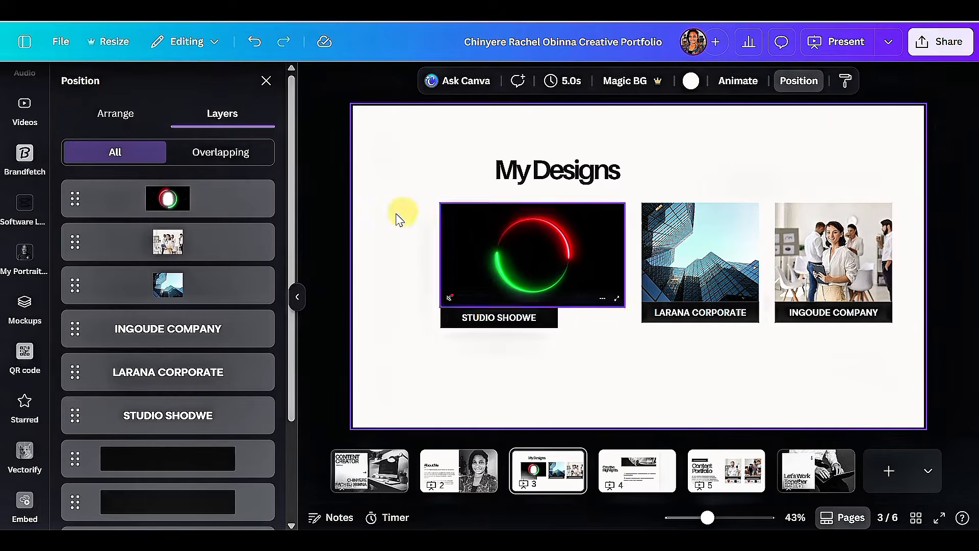
pyautogui.click(210, 458)
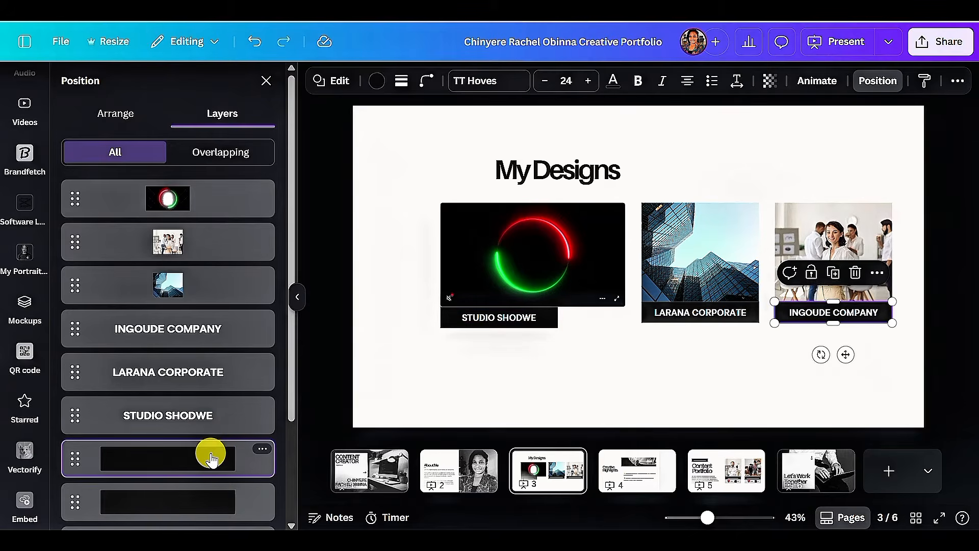
pyautogui.click(197, 498)
pyautogui.scroll(-3, 198, 498)
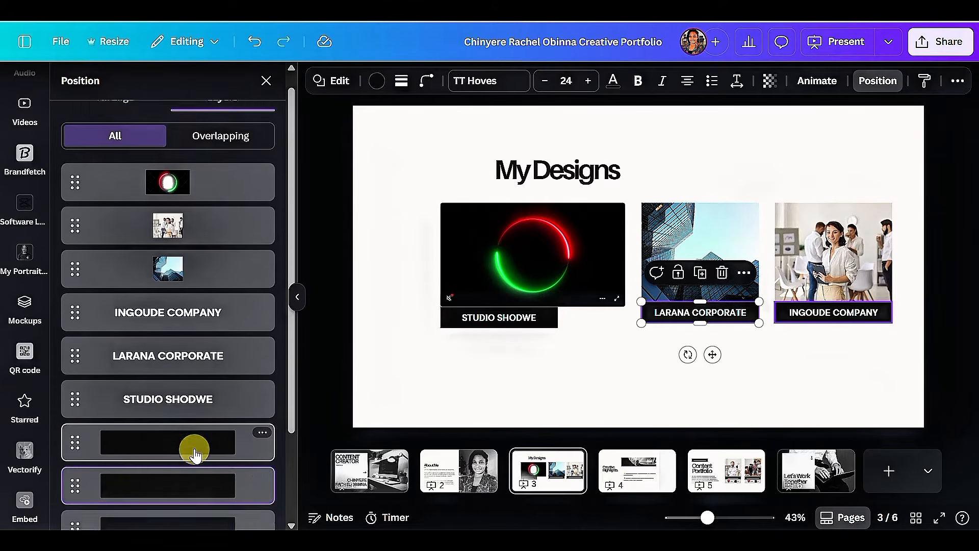
pyautogui.click(168, 414)
pyautogui.moveTo(708, 518); pyautogui.dragTo(726, 518)
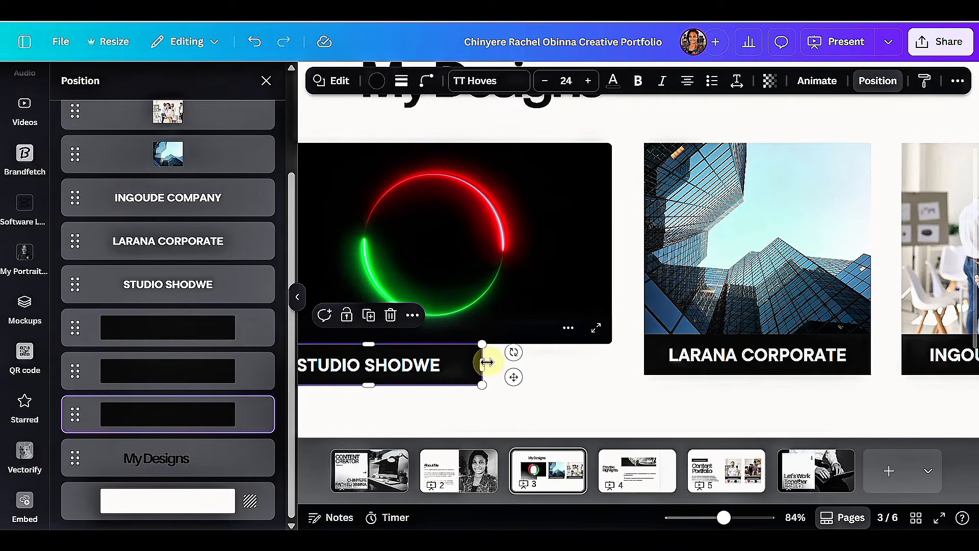
pyautogui.moveTo(482, 362); pyautogui.dragTo(613, 346)
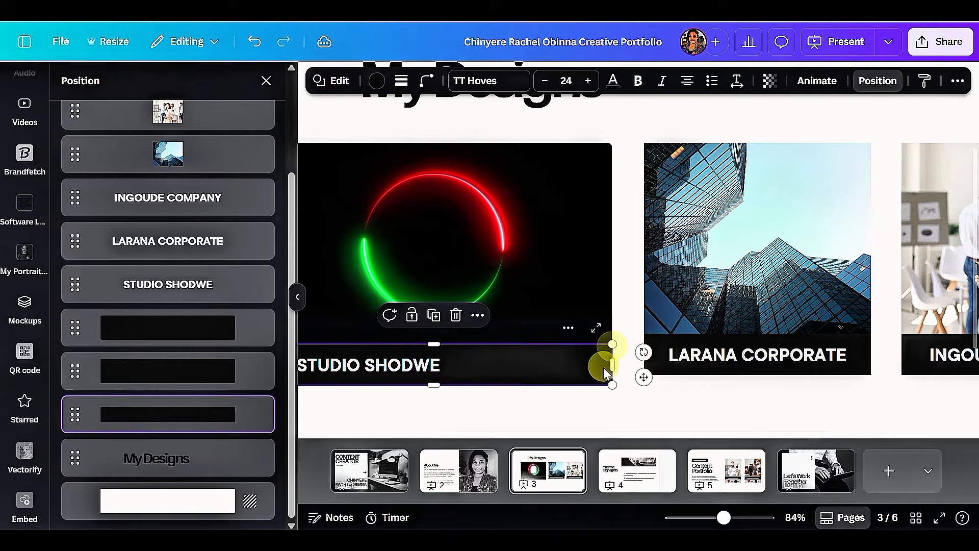
# Step: Change the STUDIO SHODWE label to COUNTDOWN TIMER and centre it on the black bar under the timer
pyautogui.doubleClick(413, 363)
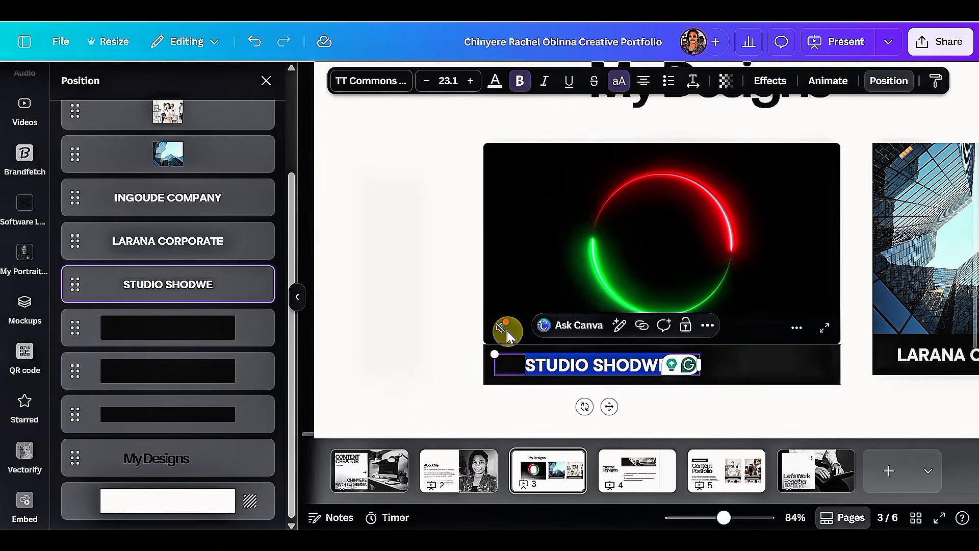
pyautogui.write('C')
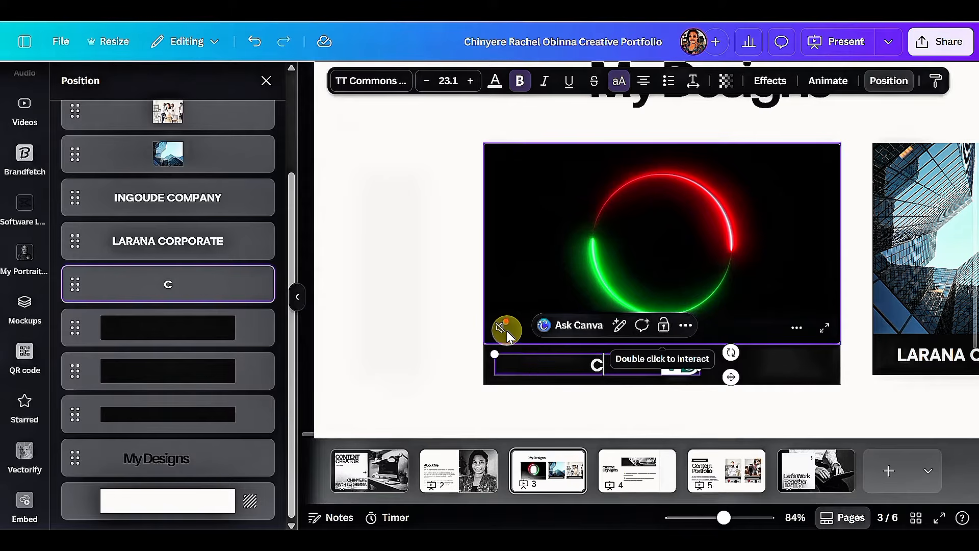
pyautogui.write('OUNTDOW')
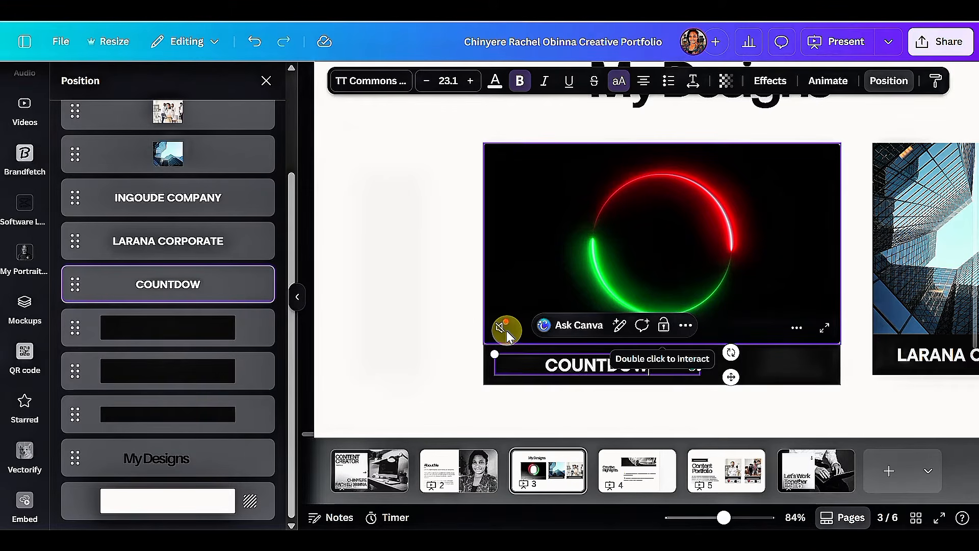
pyautogui.write('N TIMER')
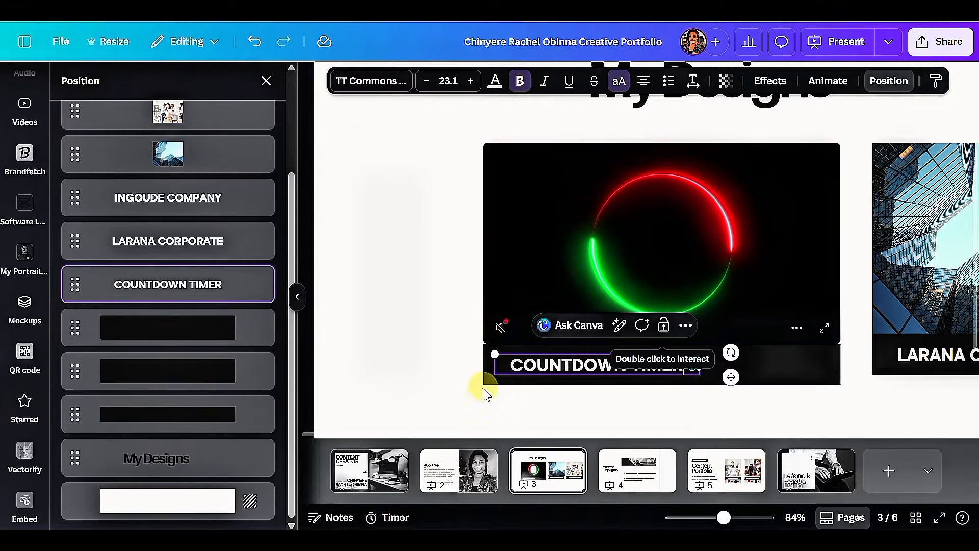
pyautogui.click(385, 360)
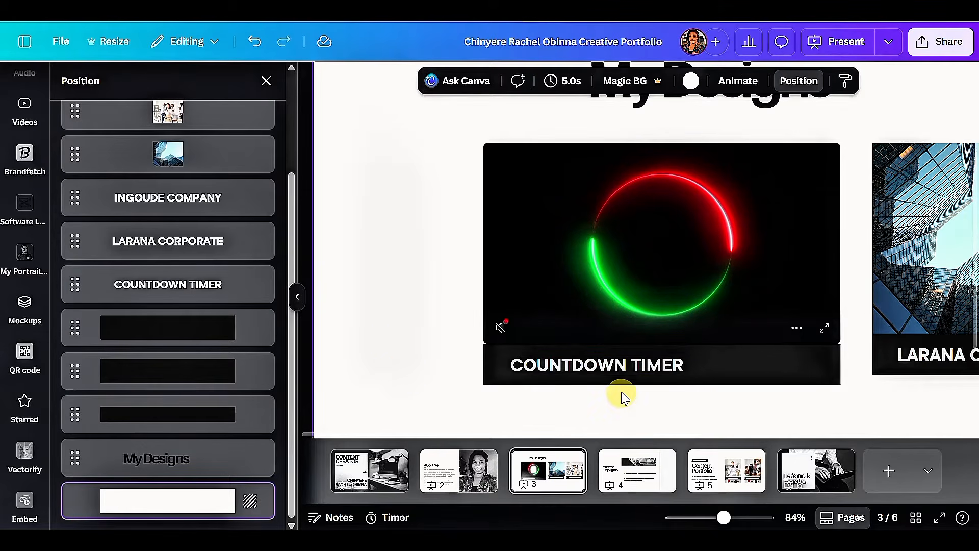
pyautogui.moveTo(619, 363); pyautogui.dragTo(678, 356)
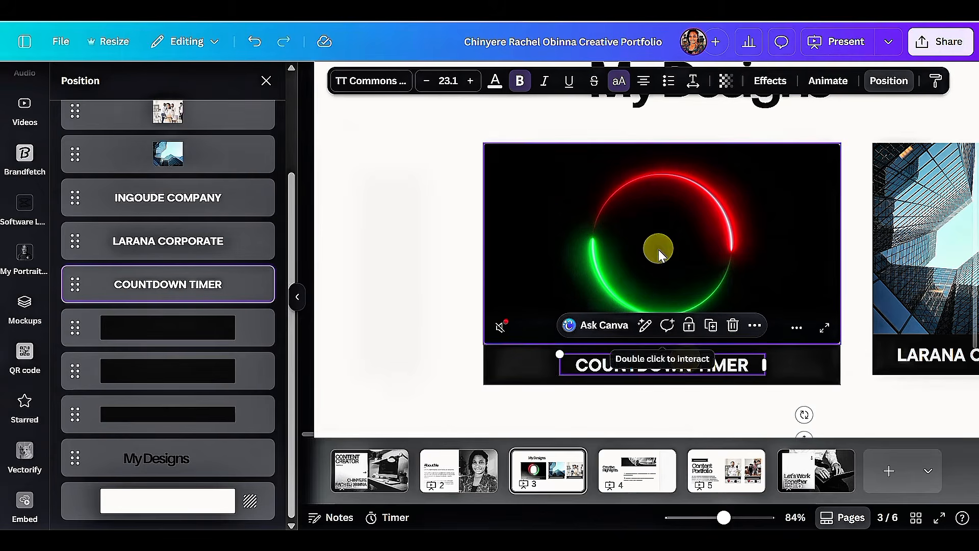
# Step: Align the My Designs heading with the timer's left edge, and delete the LARANA CORPORATE card and the INGOUDE COMPANY photo
pyautogui.click(701, 518)
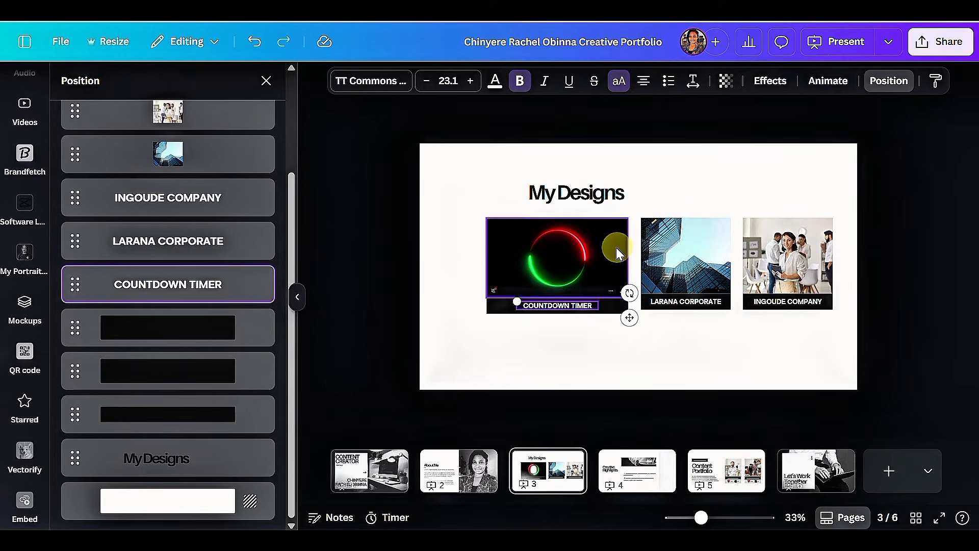
pyautogui.moveTo(594, 194); pyautogui.dragTo(558, 196)
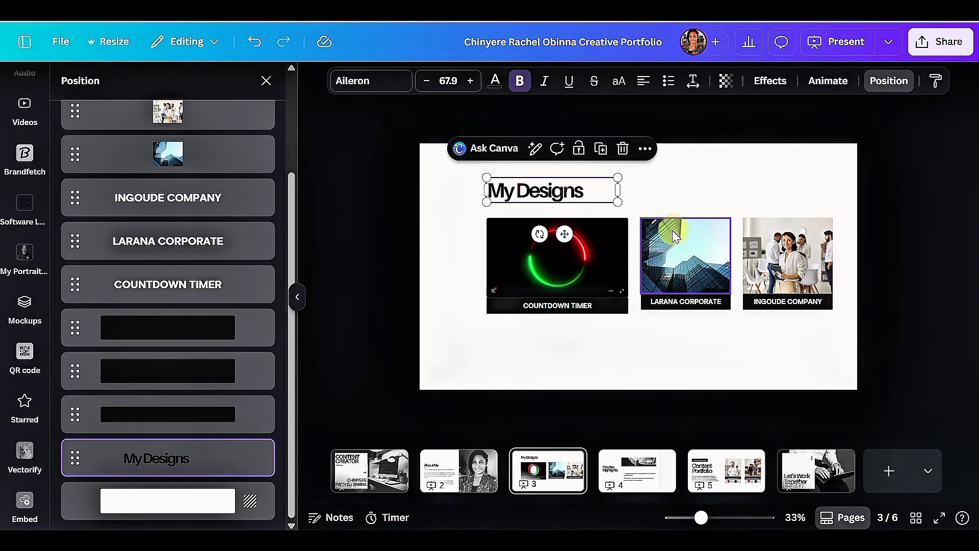
pyautogui.click(676, 236)
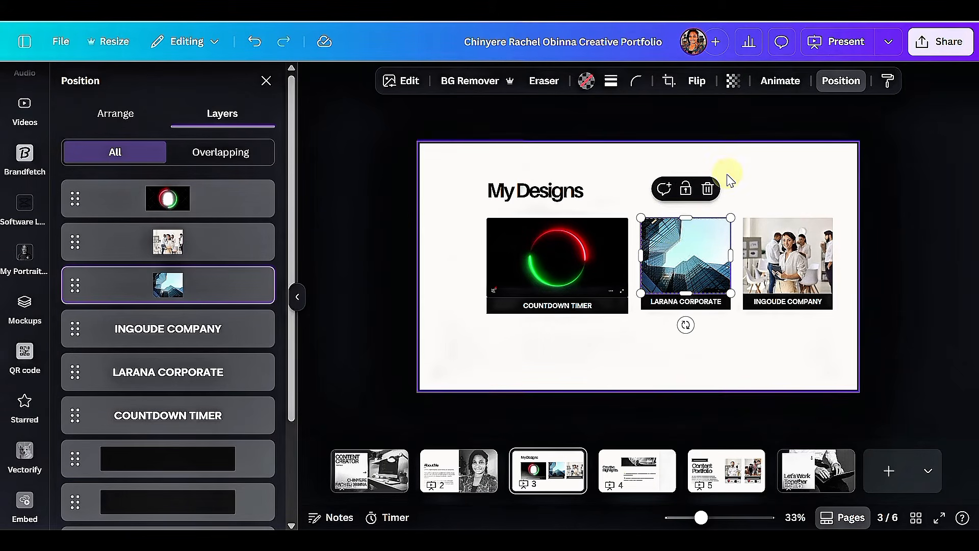
pyautogui.keyDown('shift'); pyautogui.click(723, 305); pyautogui.keyUp('shift')
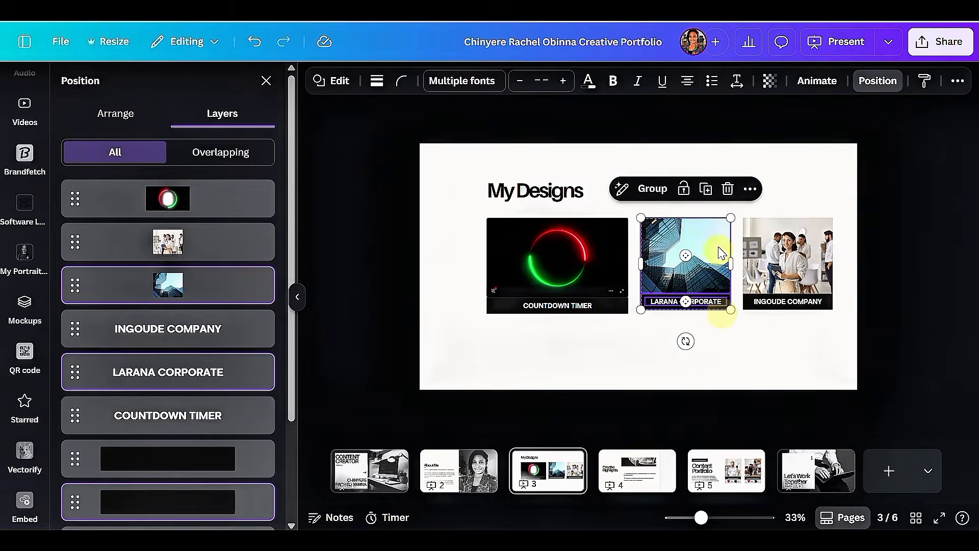
pyautogui.click(726, 192)
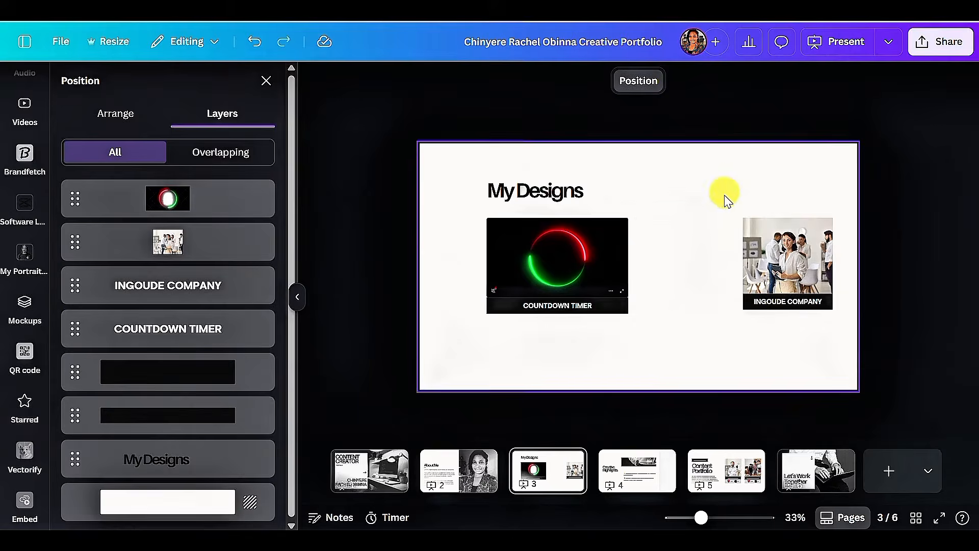
pyautogui.click(753, 276)
pyautogui.moveTo(753, 275); pyautogui.dragTo(957, 275)
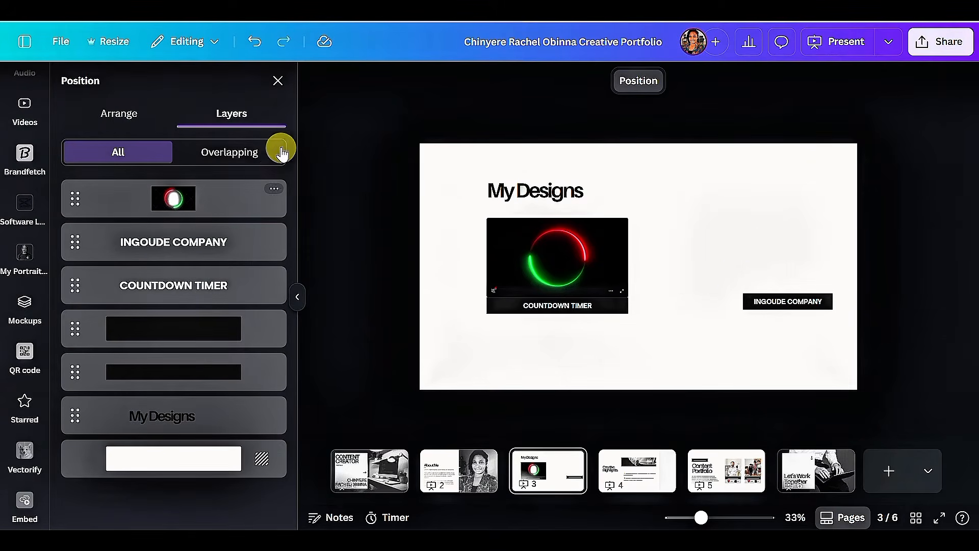
pyautogui.click(277, 82)
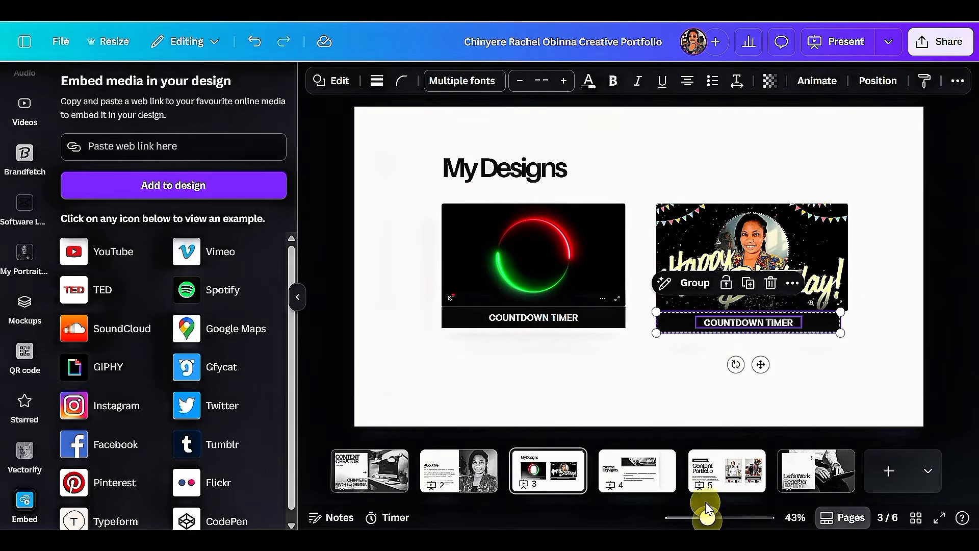
# Step: Widen the bar under the birthday embed to the embed's full width and change its label to HAPPY BIRTHDAY VIDEO, centred on the bar
pyautogui.click(746, 258)
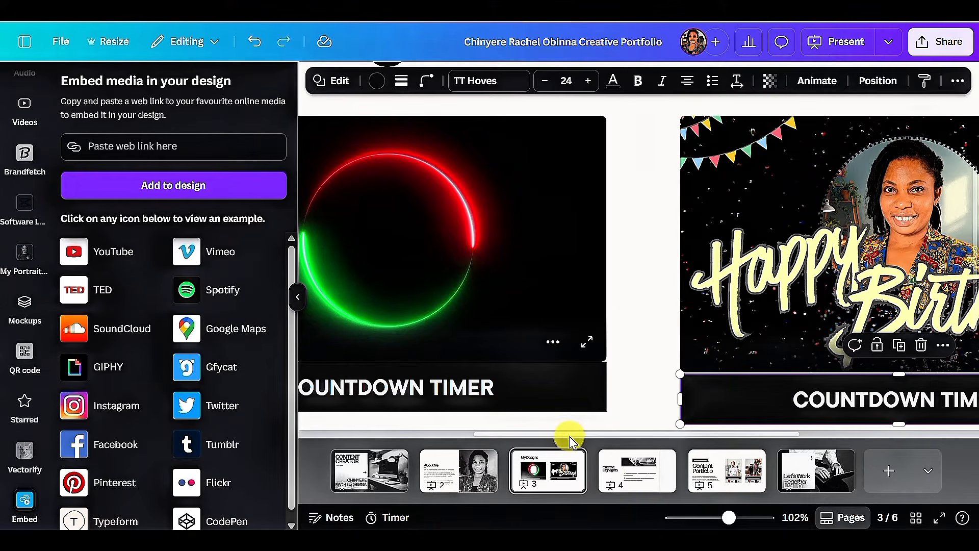
pyautogui.moveTo(570, 435); pyautogui.dragTo(849, 398)
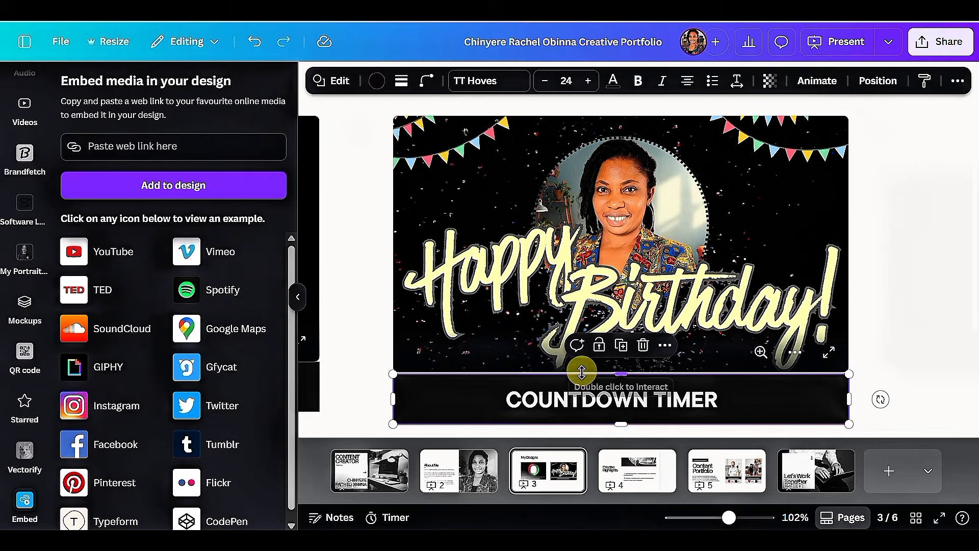
pyautogui.click(587, 403)
pyautogui.click(586, 401)
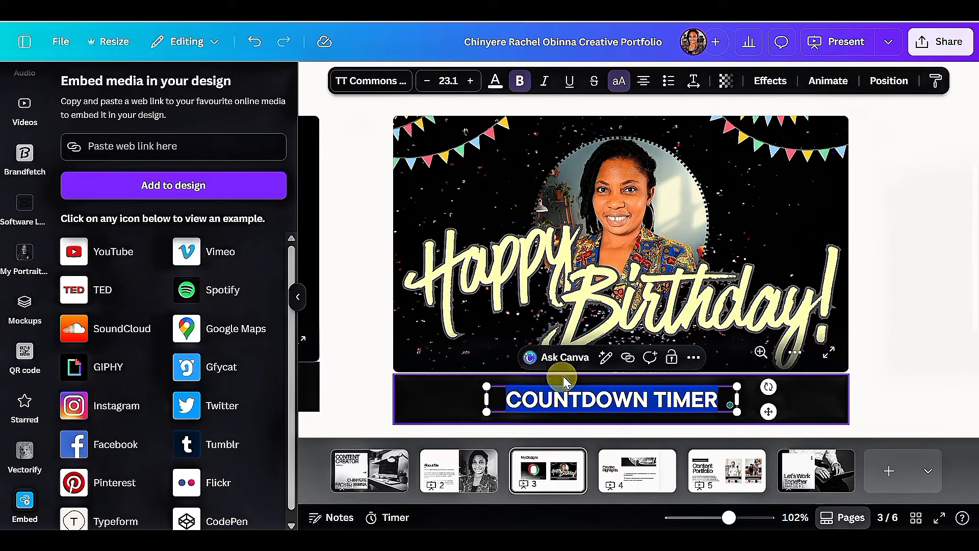
pyautogui.write('HAPPY BIRTHDAY VIDEO')
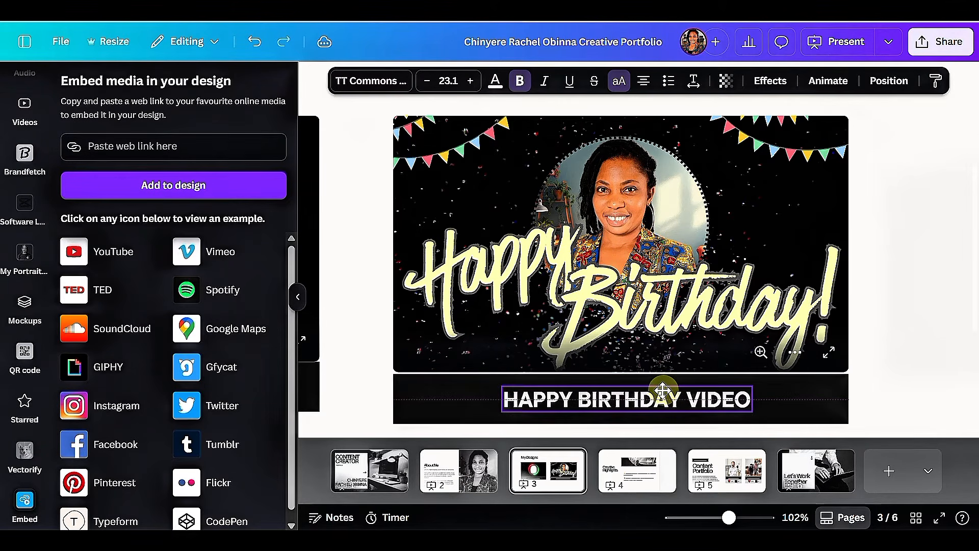
pyautogui.moveTo(663, 390); pyautogui.dragTo(654, 392)
pyautogui.moveTo(729, 517); pyautogui.dragTo(703, 519)
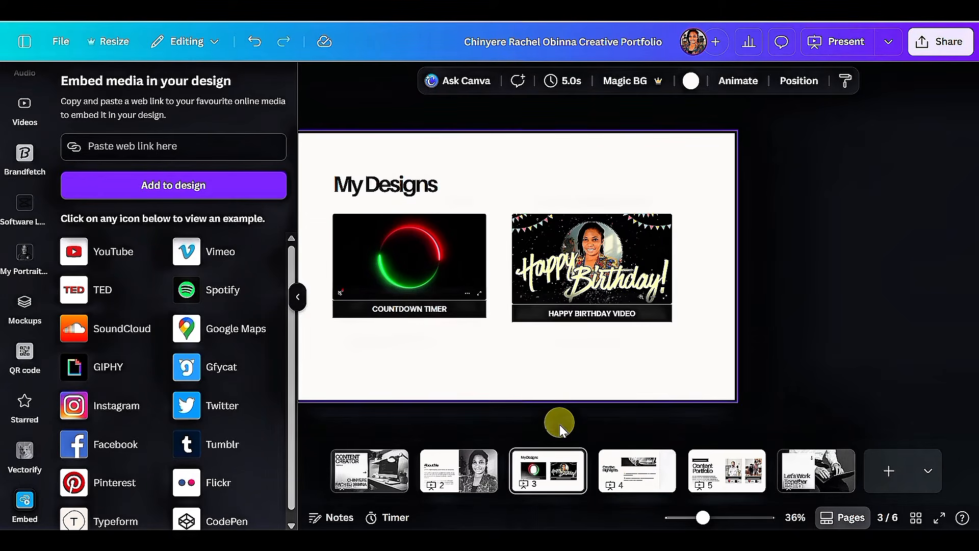
# Step: Review the remaining portfolio pages: Creative Highlights, Content Portfolio and Let's Work Together
pyautogui.click(295, 299)
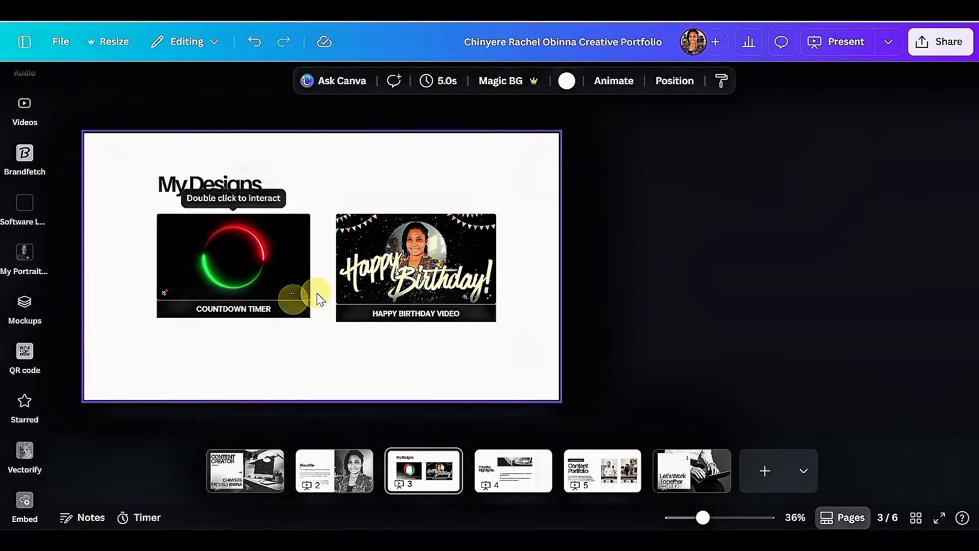
pyautogui.click(519, 481)
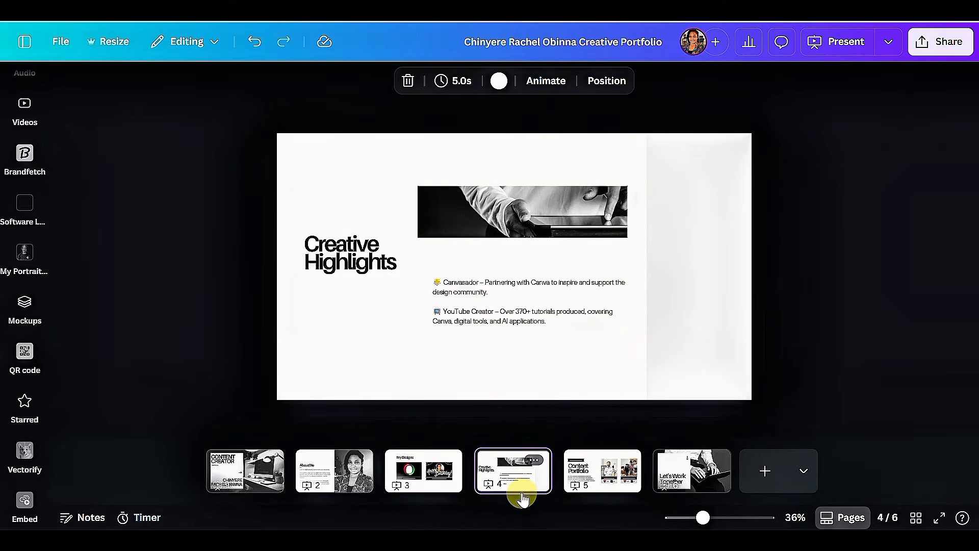
pyautogui.click(575, 480)
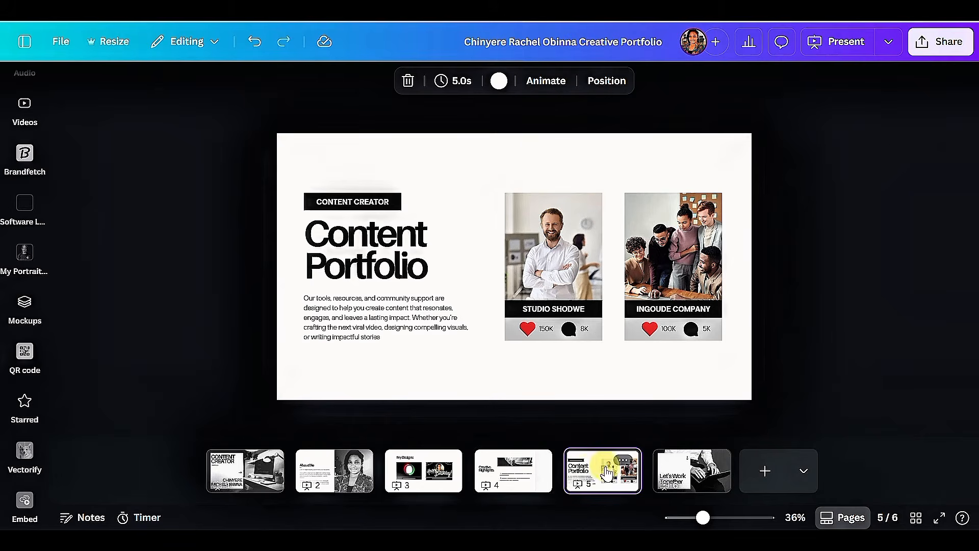
pyautogui.click(683, 481)
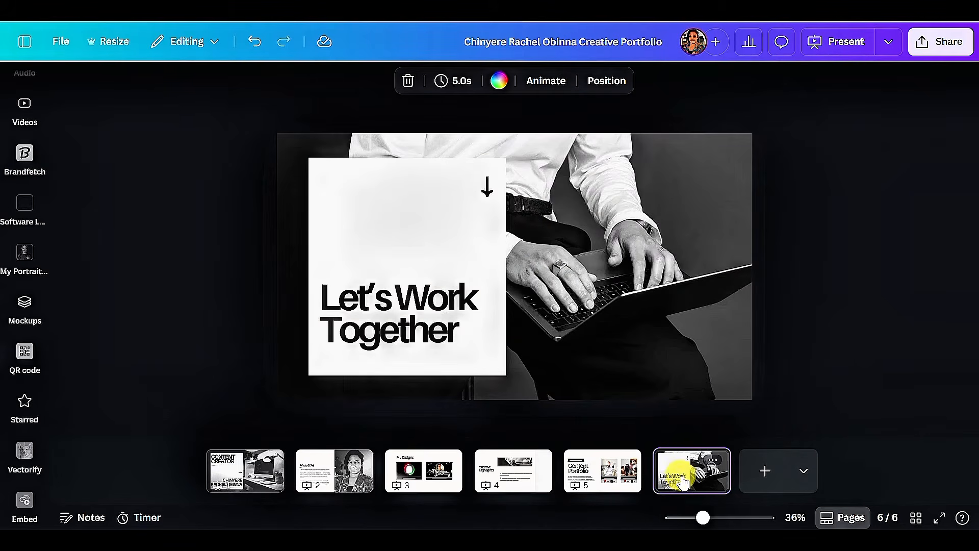
# Step: Delete the Content Portfolio page and the Let's Work Together page
pyautogui.click(626, 466)
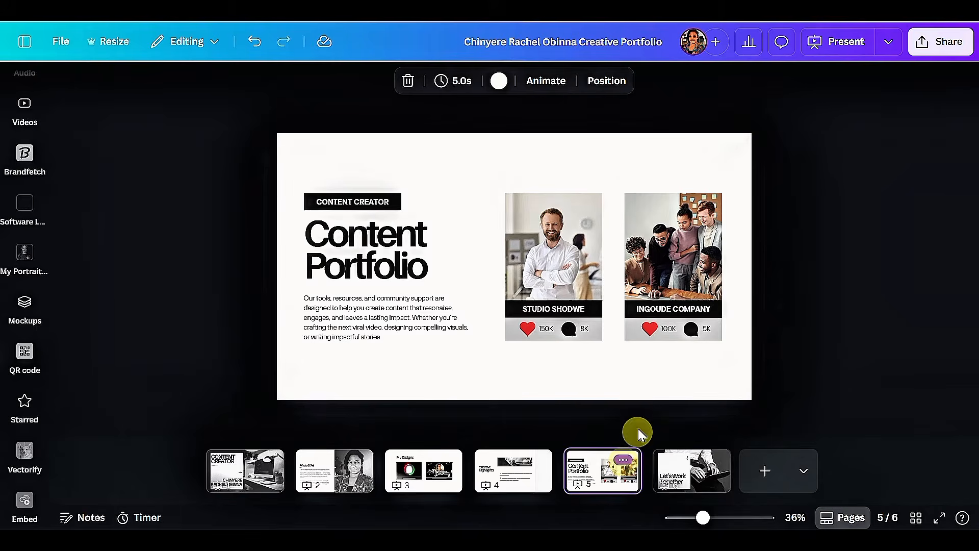
pyautogui.click(409, 82)
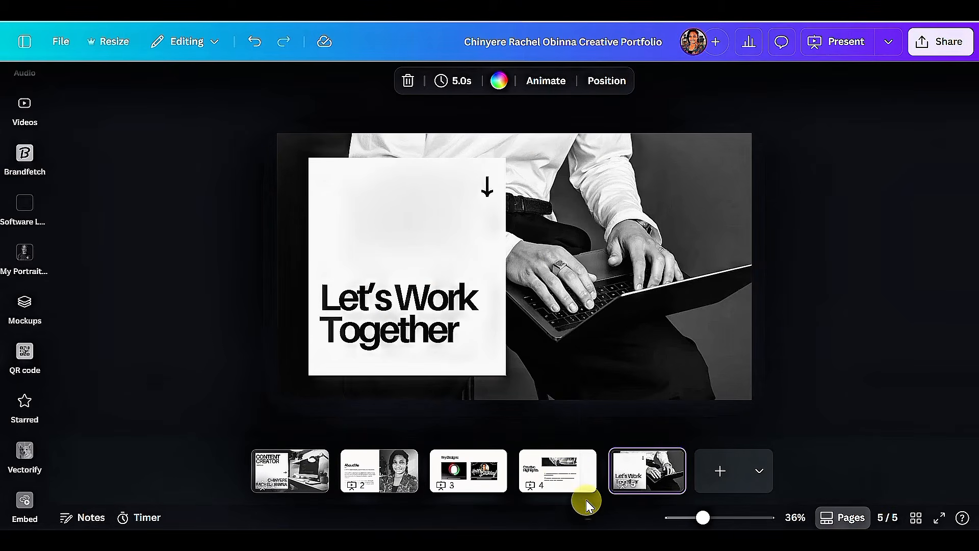
pyautogui.click(574, 484)
pyautogui.click(647, 471)
pyautogui.click(630, 368)
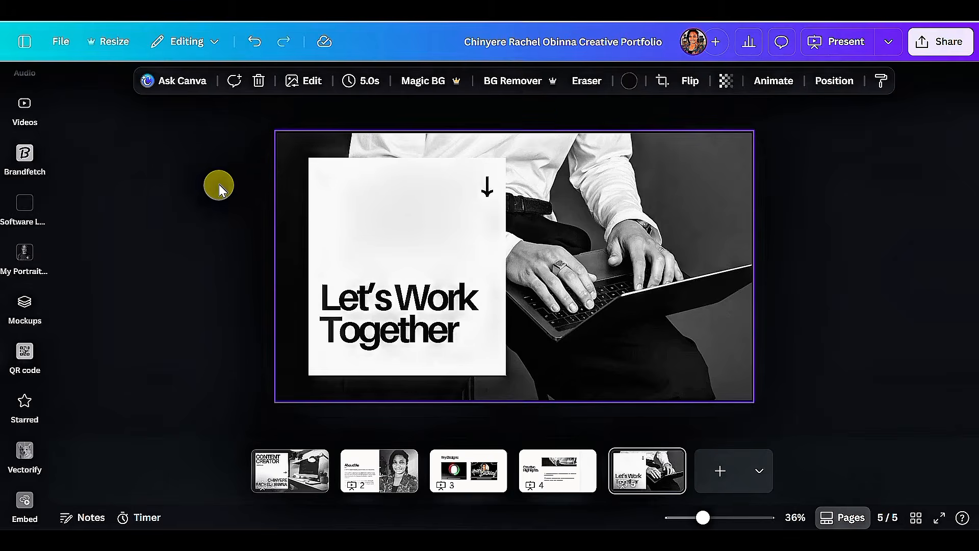
pyautogui.press('Delete')
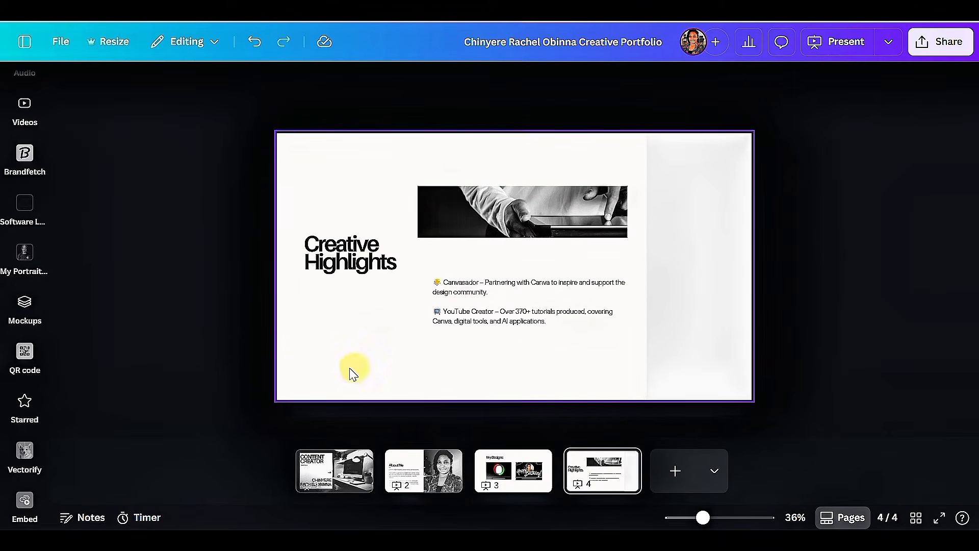
# Step: Remove the banner photo from the Creative Highlights page and move the heading and body text up toward the page's upper edge
pyautogui.click(513, 301)
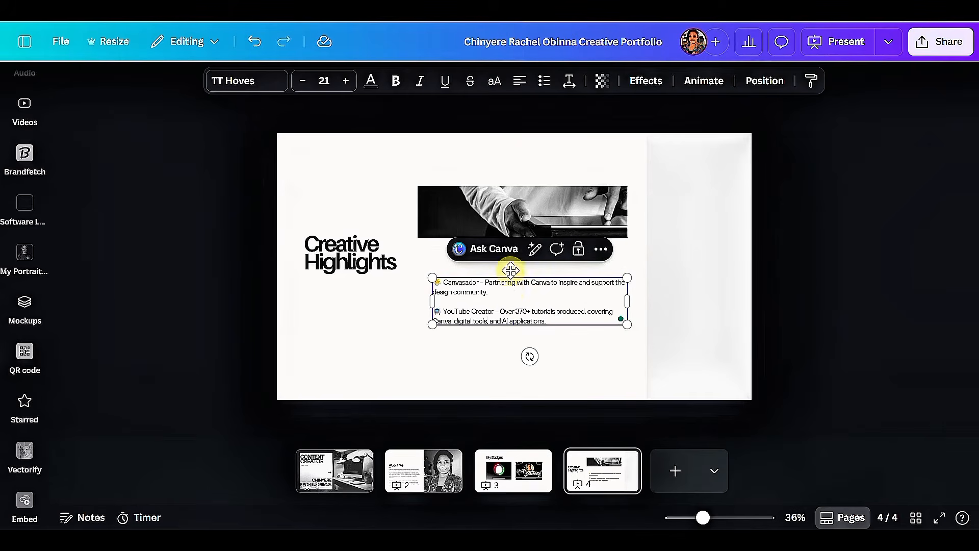
pyautogui.moveTo(515, 223); pyautogui.dragTo(973, 169)
pyautogui.moveTo(530, 292); pyautogui.dragTo(531, 280)
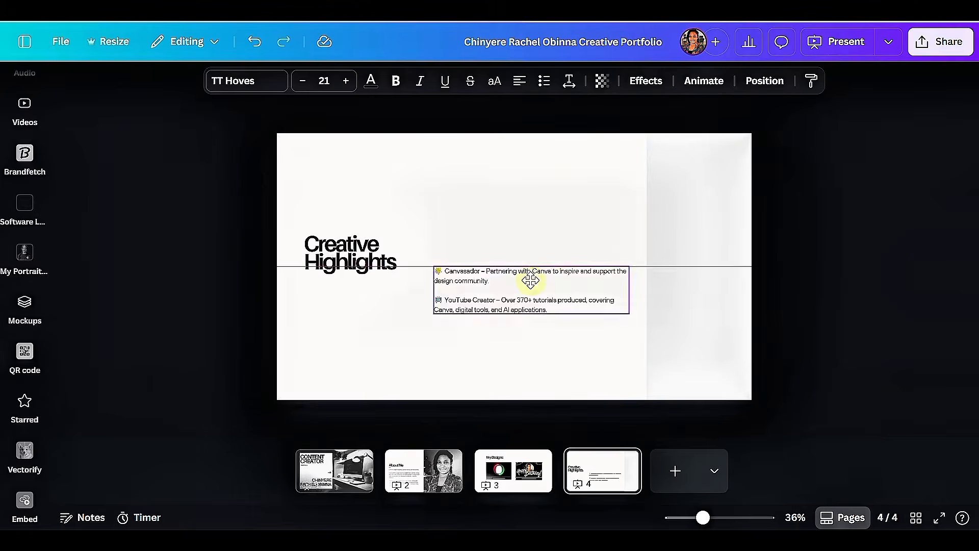
pyautogui.moveTo(382, 257); pyautogui.dragTo(376, 190)
pyautogui.moveTo(446, 306); pyautogui.dragTo(447, 251)
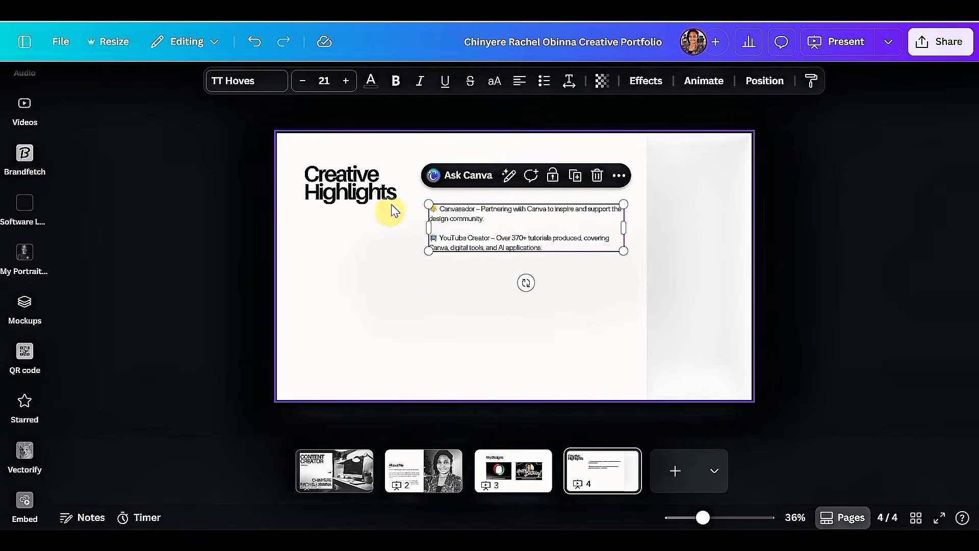
# Step: Set the Creative Highlights body text to size 50, place it below the heading at the same left margin, and widen its text box
pyautogui.click(329, 72)
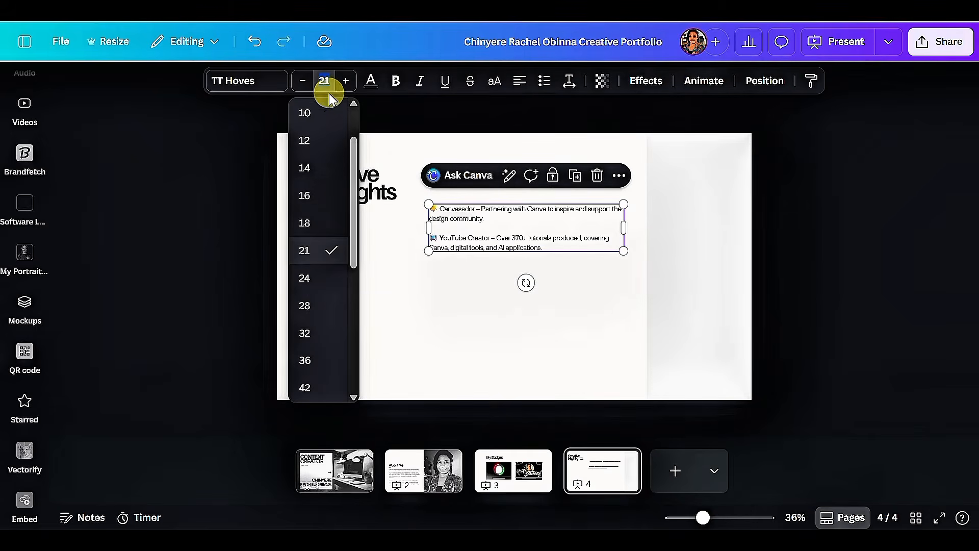
pyautogui.write('50')
pyautogui.press('Return')
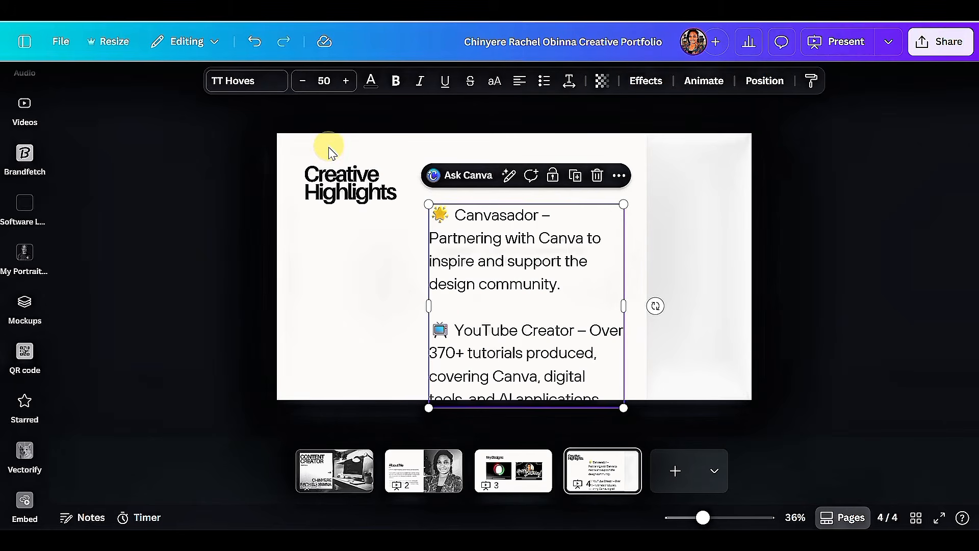
pyautogui.moveTo(495, 322); pyautogui.dragTo(369, 337)
pyautogui.moveTo(499, 317); pyautogui.dragTo(649, 364)
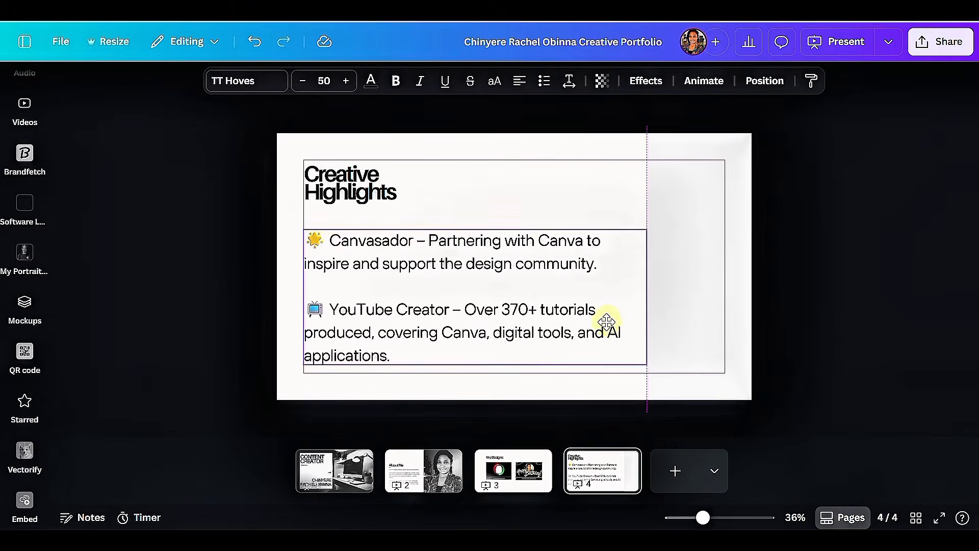
# Step: Link the words YouTube Creator in the body text to the creator's YouTube channel URL
pyautogui.moveTo(329, 309); pyautogui.dragTo(425, 310)
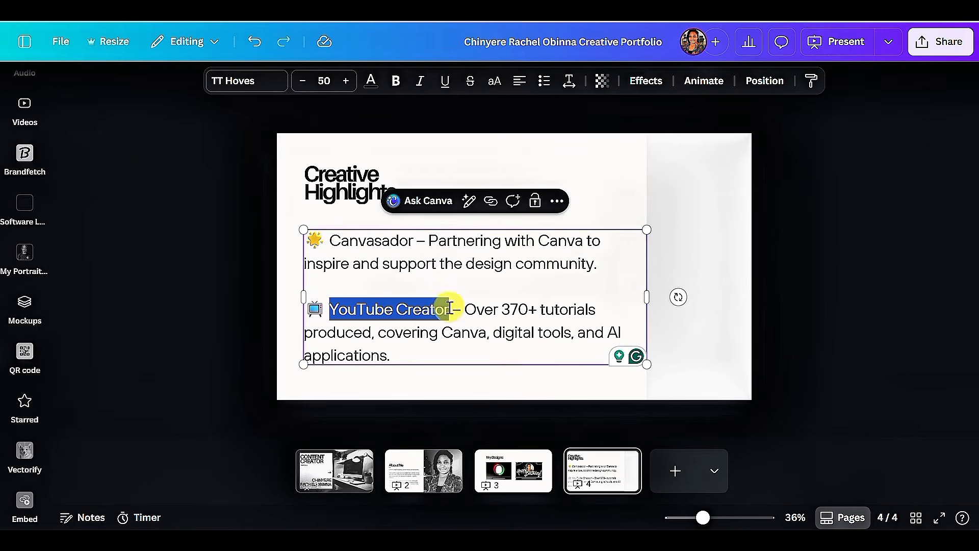
pyautogui.click(491, 201)
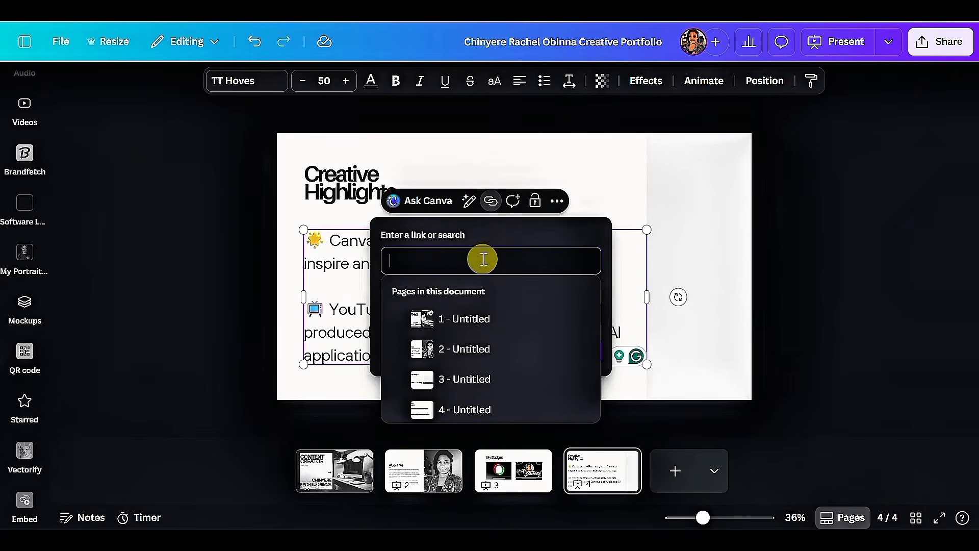
pyautogui.write('https://youtube.com/@growwithrachel')
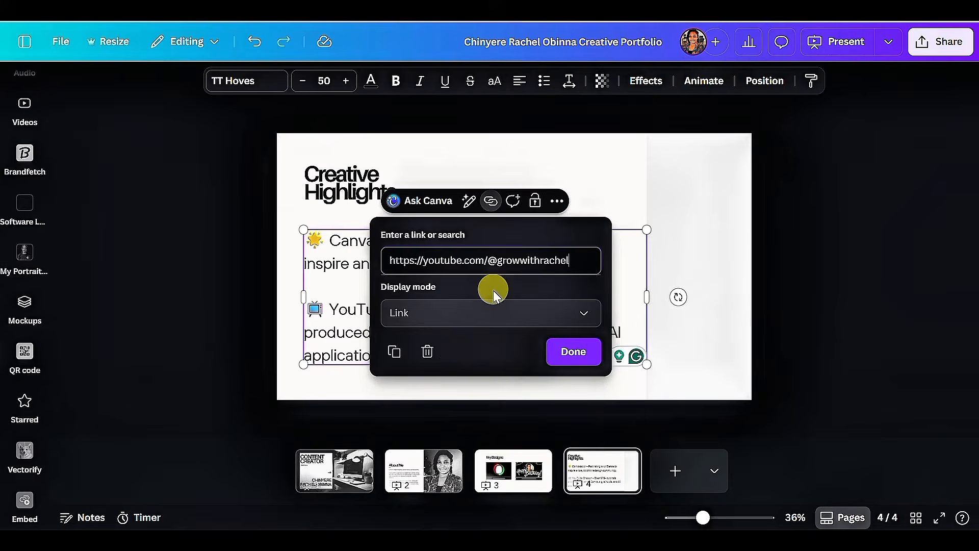
pyautogui.click(584, 357)
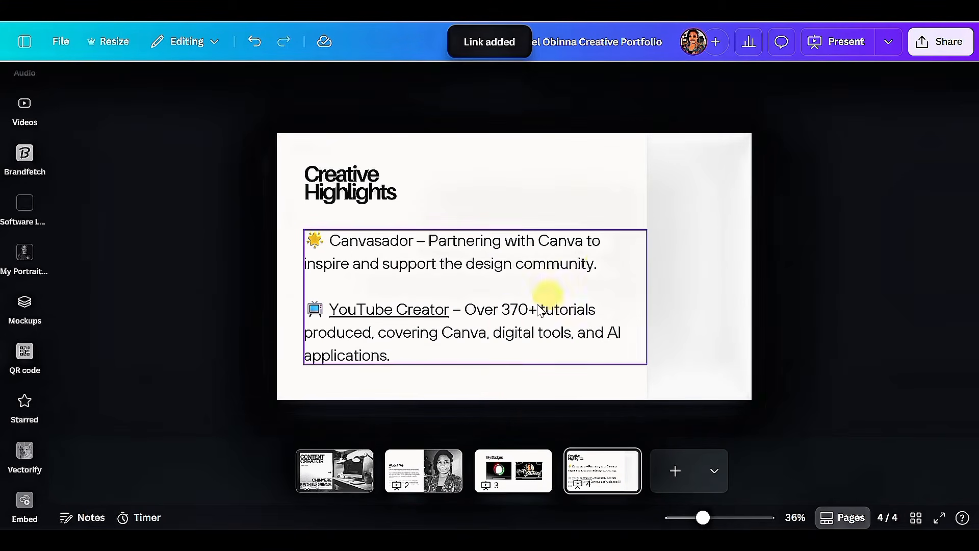
# Step: Move the My Designs heading to the upper-left margin, enlarge both labelled embeds to span the page margins, and widen the Creative Highlights text
pyautogui.click(524, 491)
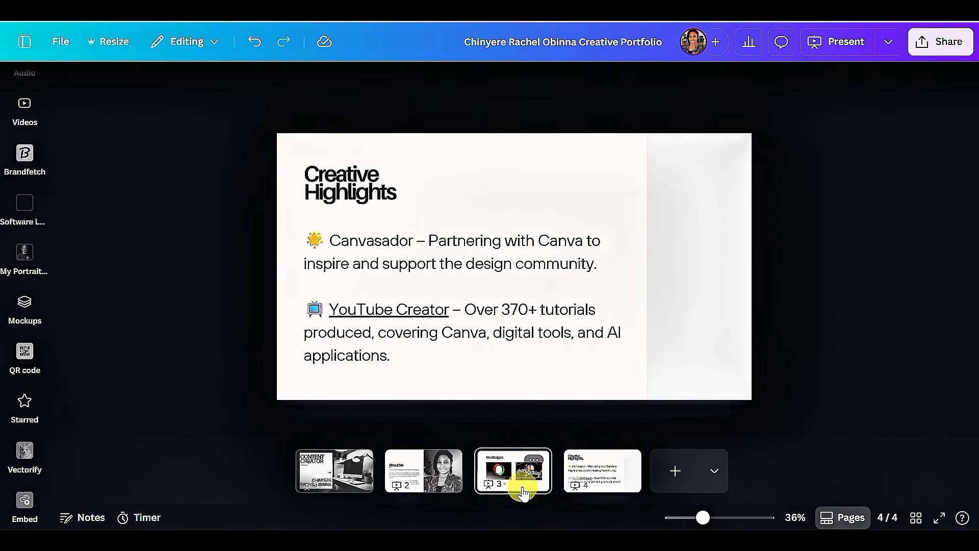
pyautogui.click(407, 476)
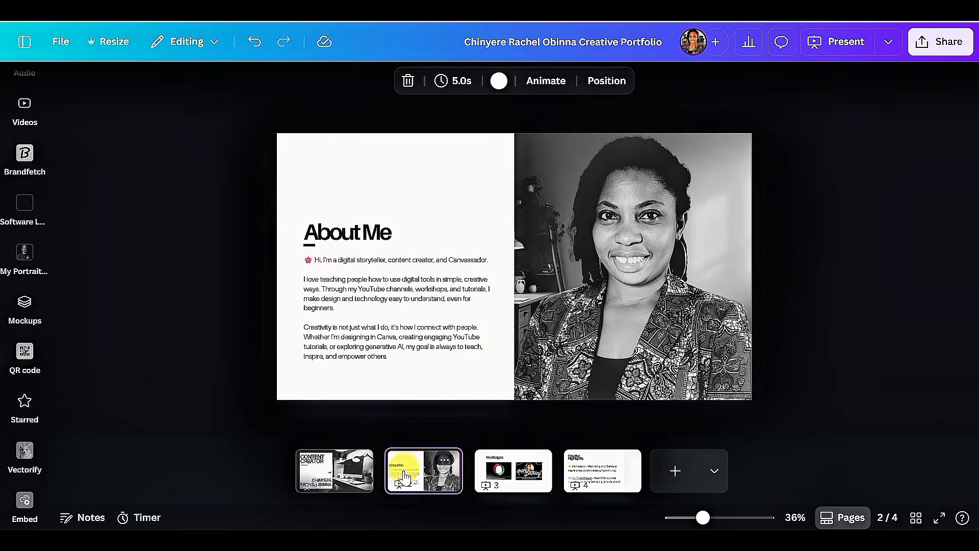
pyautogui.click(497, 465)
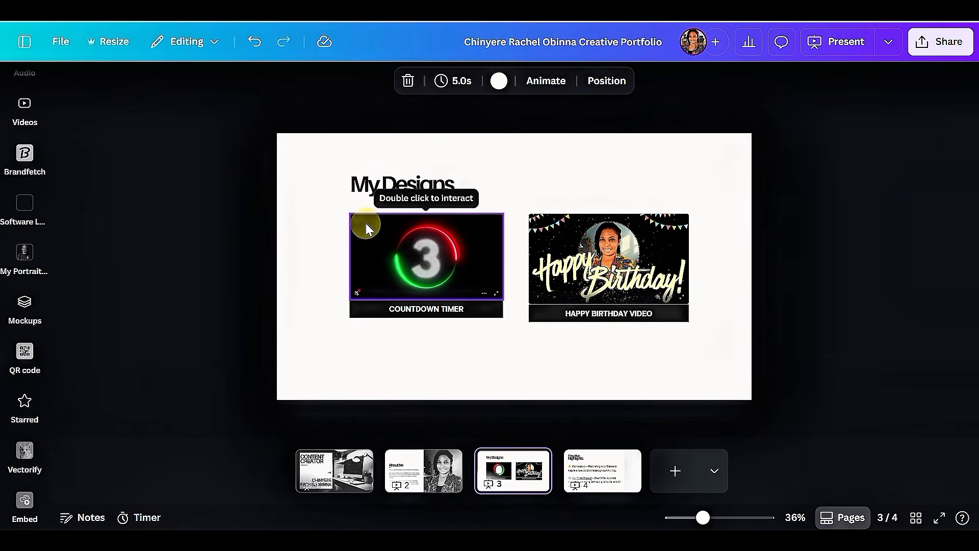
pyautogui.moveTo(341, 173); pyautogui.dragTo(622, 344)
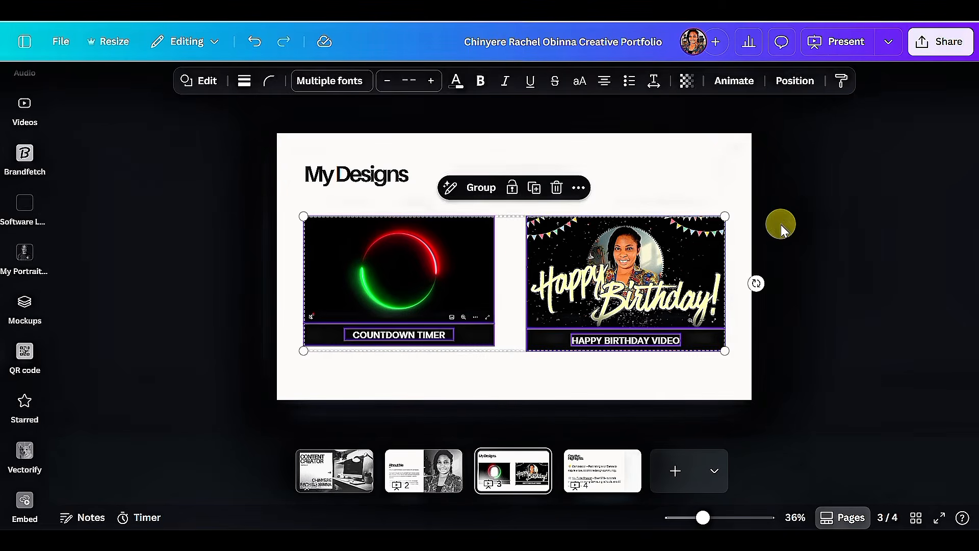
pyautogui.click(781, 225)
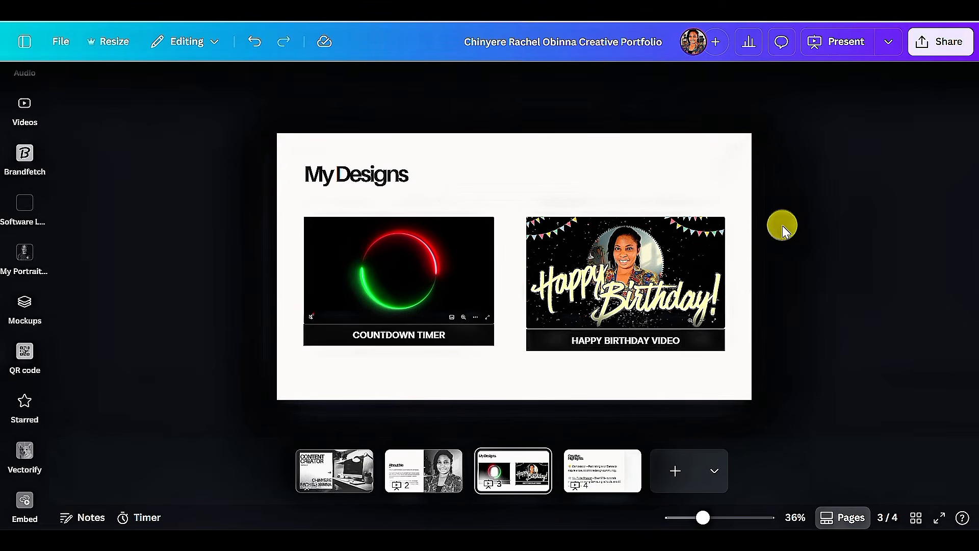
pyautogui.scroll(-2, 452, 372)
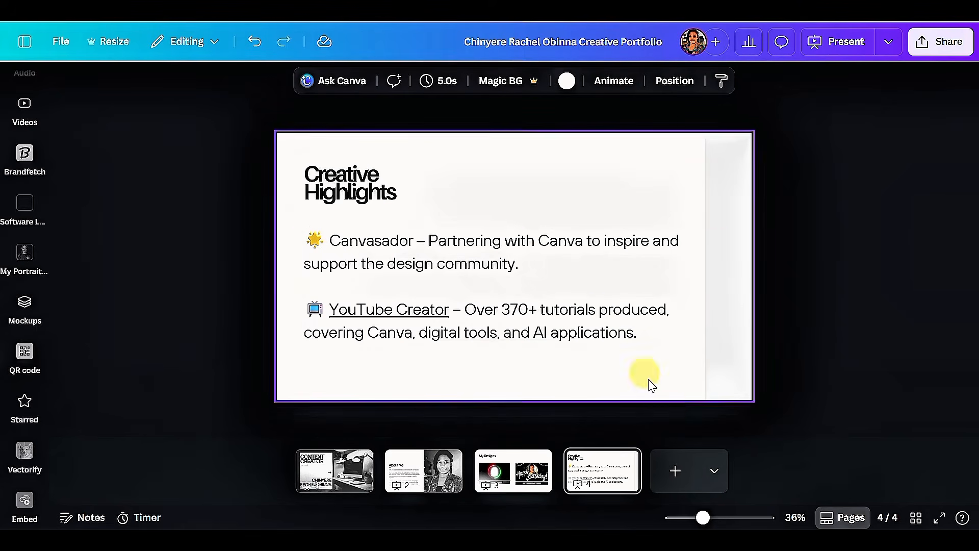
# Step: Preview the portfolio full screen, going back to the cover and forward to Creative Highlights, and return to the editor
pyautogui.click(941, 518)
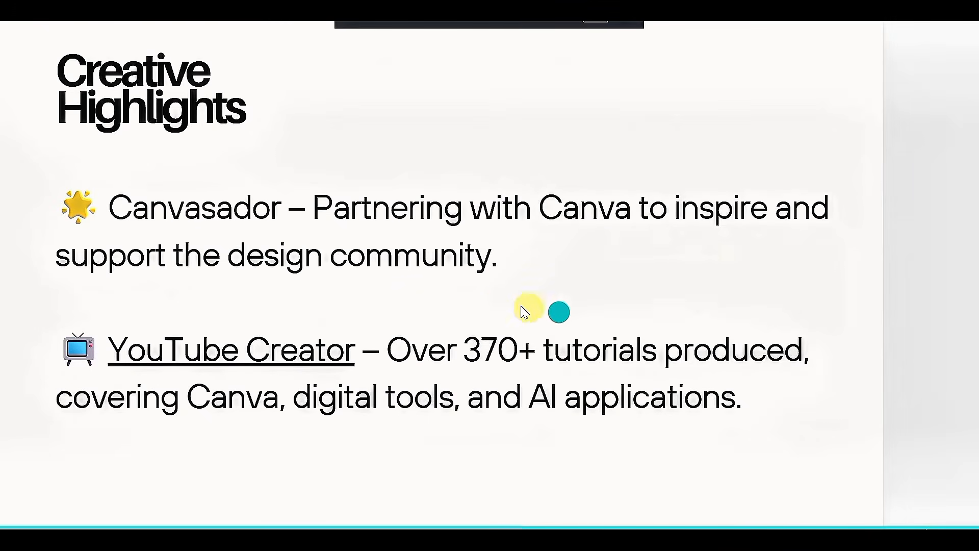
pyautogui.click(100, 300)
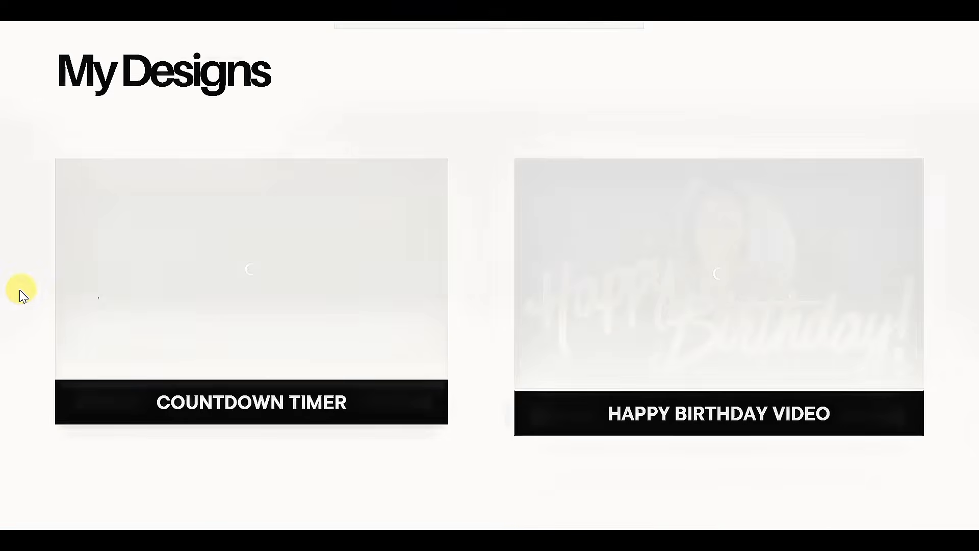
pyautogui.click(18, 289)
pyautogui.click(19, 285)
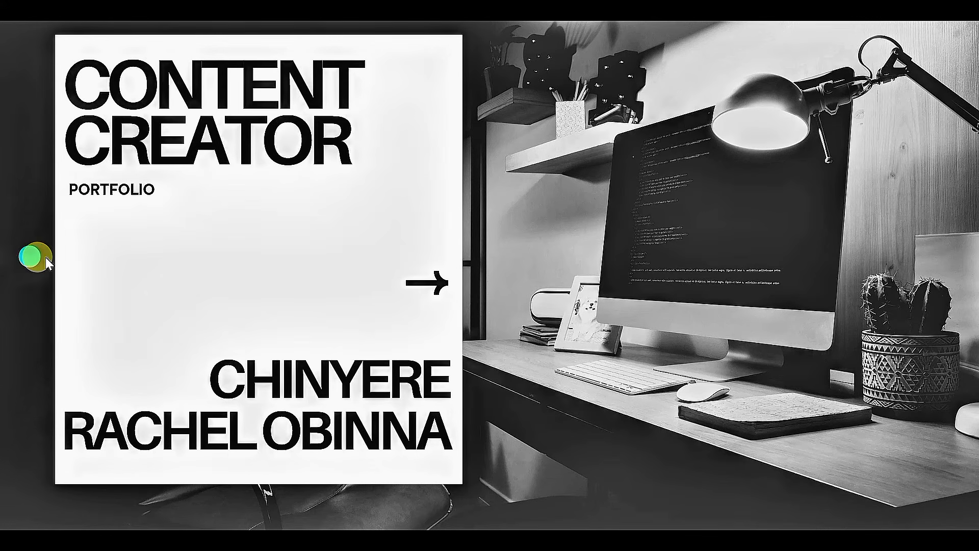
pyautogui.click(905, 268)
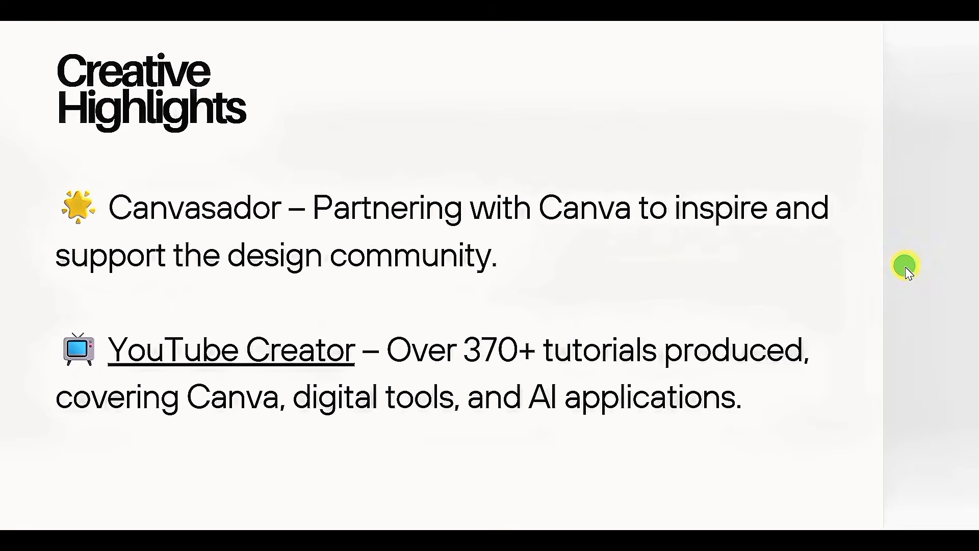
pyautogui.click(937, 523)
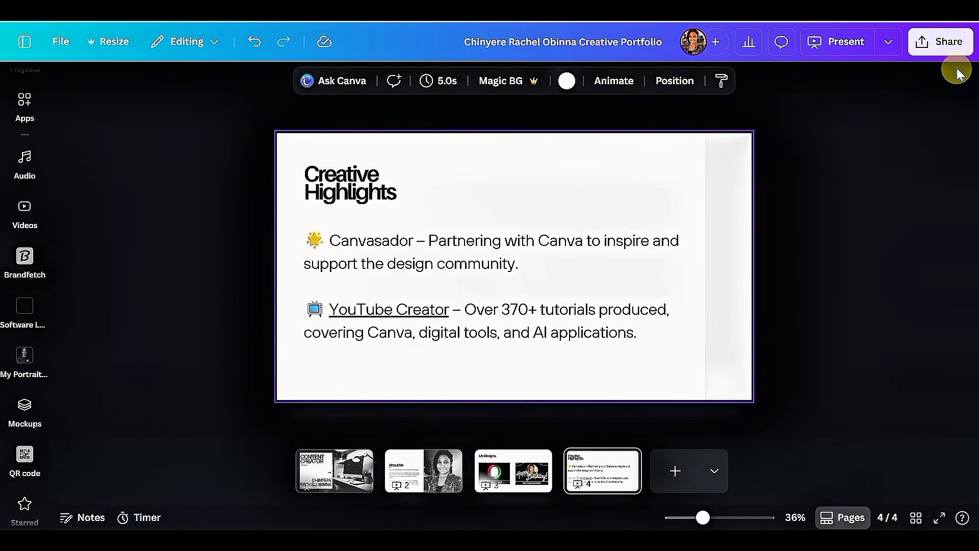
# Step: Open the portfolio's sharing options
pyautogui.click(950, 43)
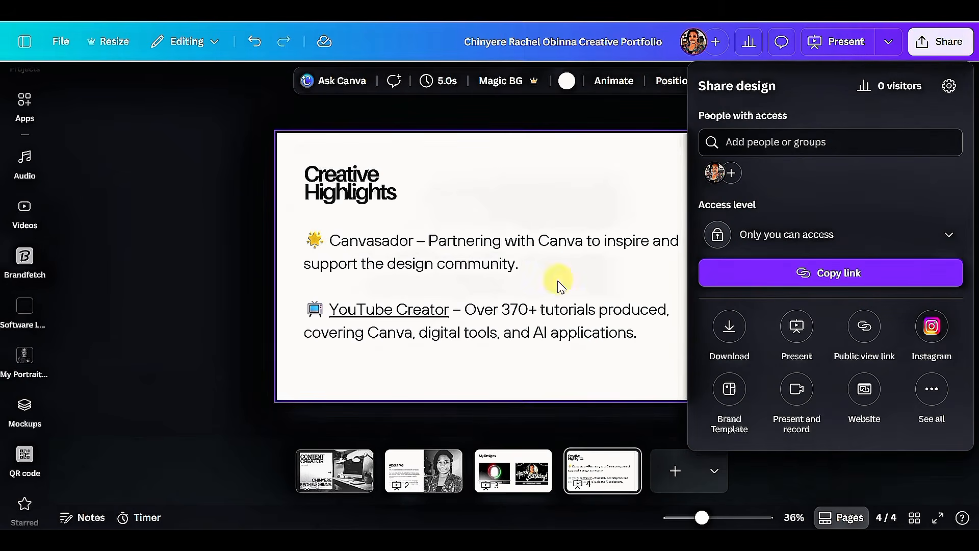